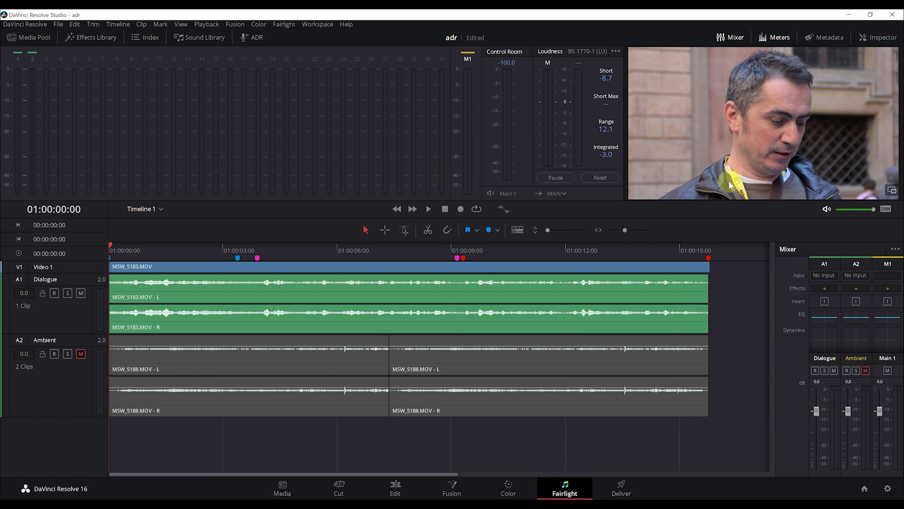
Step: Play the timeline and move the playhead through 01:00:11:16, 01:00:10:20 and 01:00:02:05 to near the start
{"action": "key", "text": "space"}
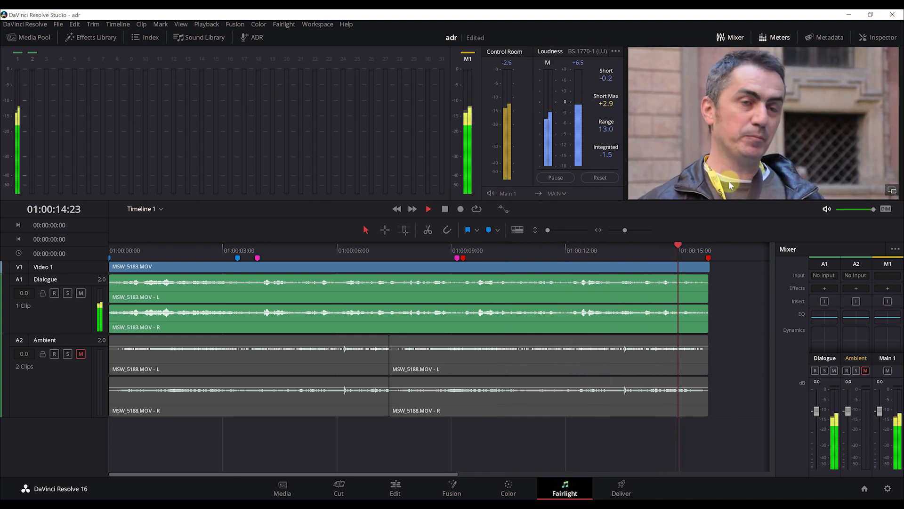
{"action": "key", "text": "space"}
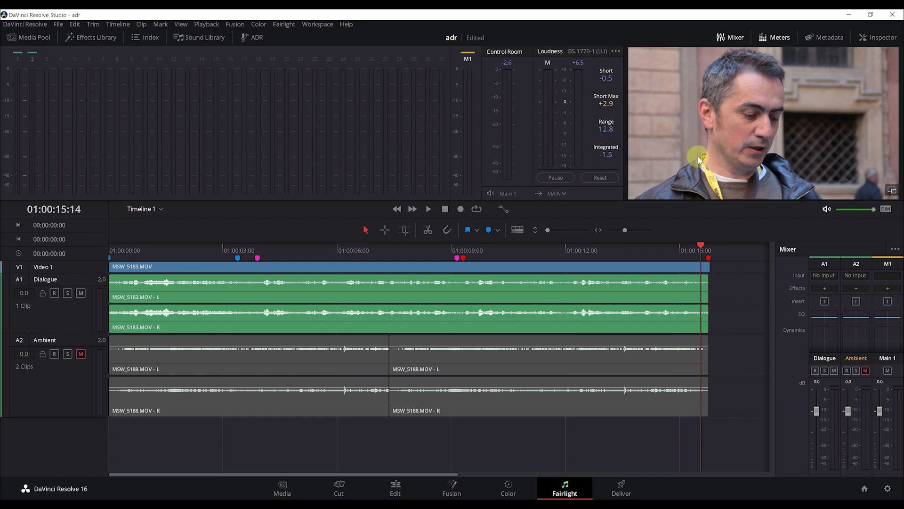
{"action": "left_click", "coordinate": [553, 250]}
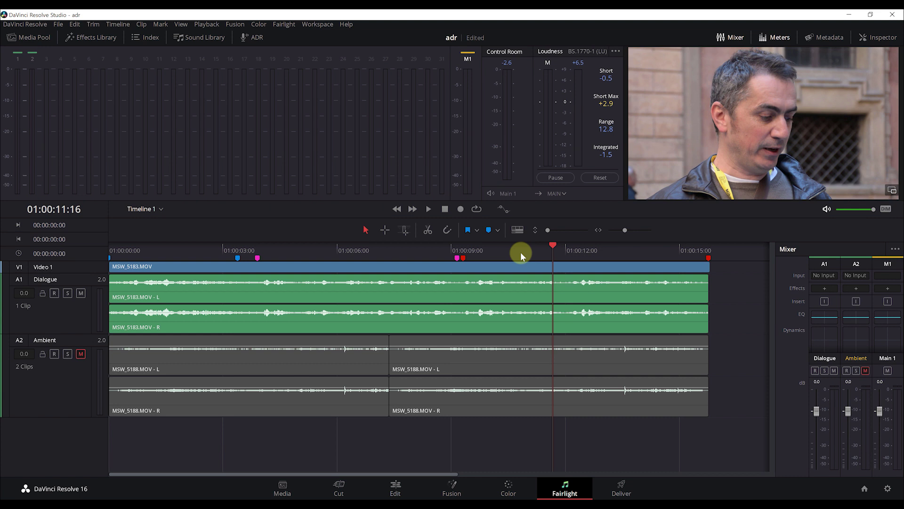
{"action": "left_click", "coordinate": [521, 253]}
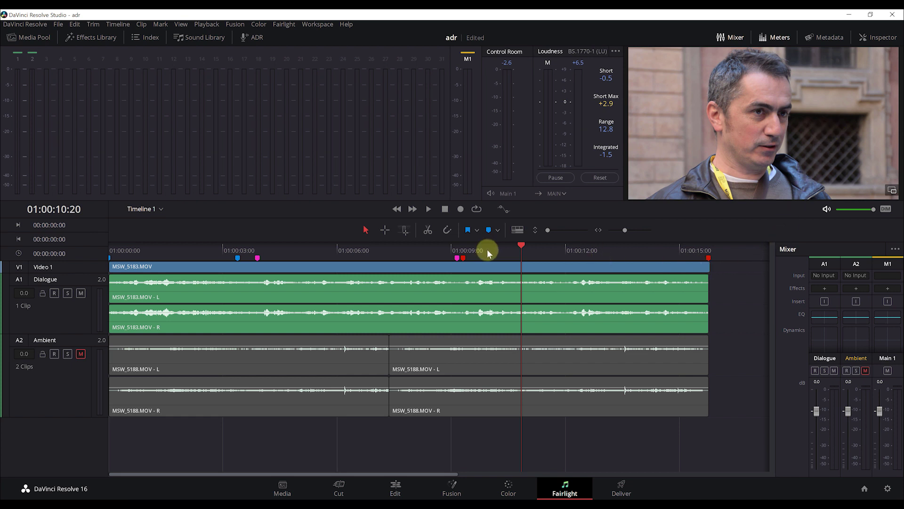
{"action": "key", "text": "Up"}
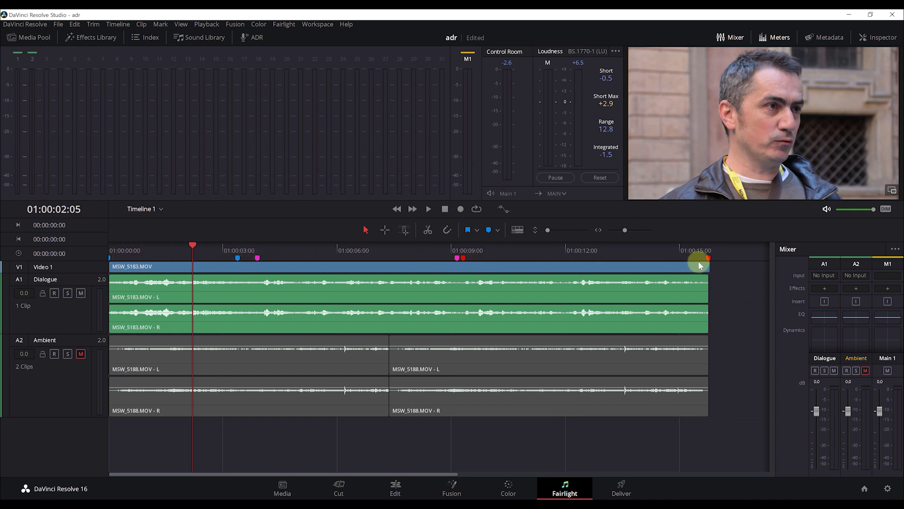
{"action": "left_click", "coordinate": [122, 251]}
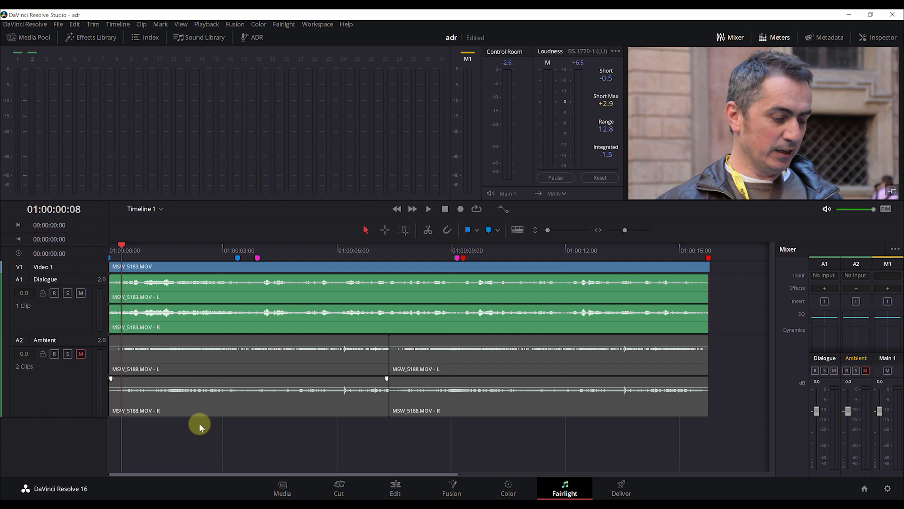
Step: Add a marker, then step the playhead forward and back through the markers
{"action": "key", "text": "m"}
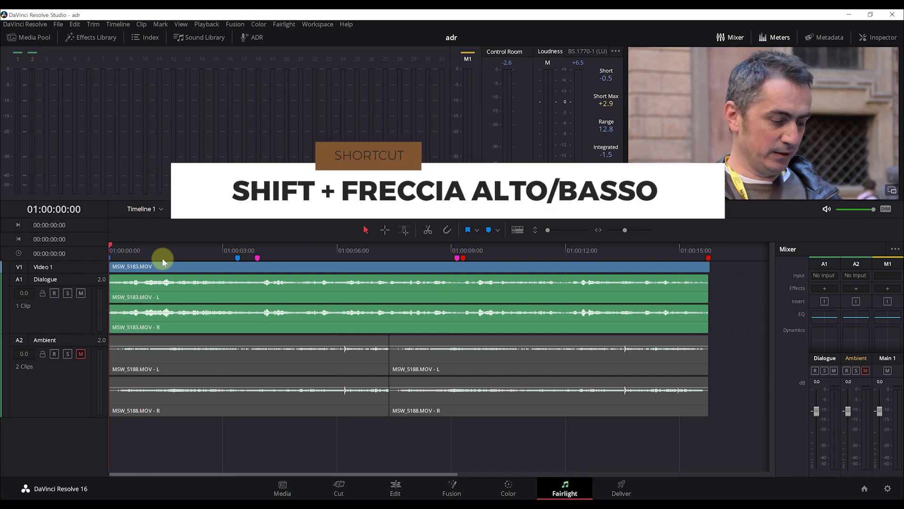
{"action": "key", "text": "shift+Down"}
{"action": "key", "text": "shift+Down"}
{"action": "key", "text": "shift+Down"}
{"action": "key", "text": "shift+Up"}
{"action": "key", "text": "shift+Up"}
{"action": "key", "text": "shift+Up"}
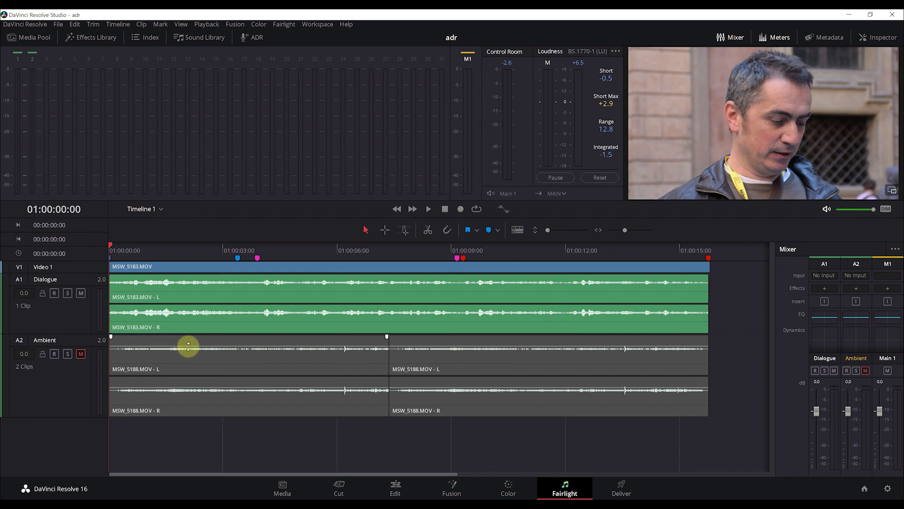
Step: Solo and play the Ambient track, then return to the start with Ambient muted again
{"action": "left_click", "coordinate": [80, 354]}
{"action": "left_click", "coordinate": [68, 354]}
{"action": "left_click", "coordinate": [129, 347]}
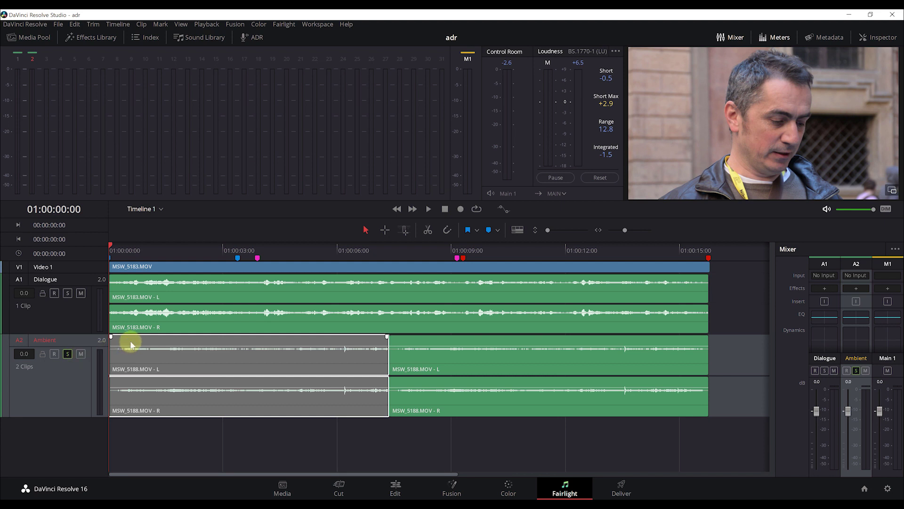
{"action": "key", "text": "space"}
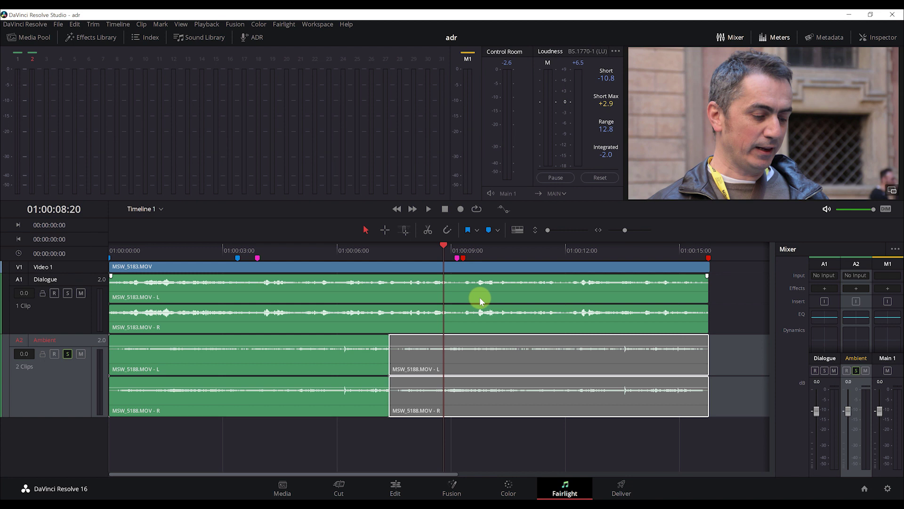
{"action": "key", "text": "Escape"}
{"action": "key", "text": "Home"}
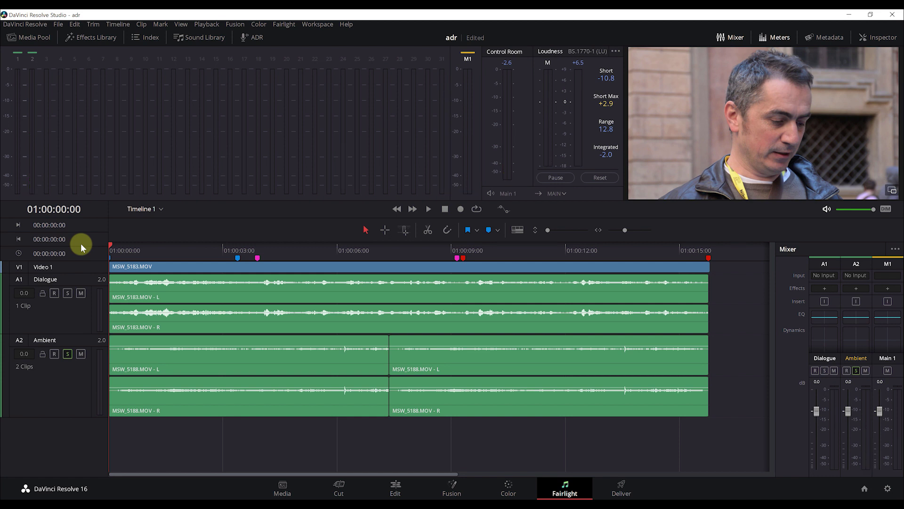
{"action": "left_click", "coordinate": [67, 354]}
{"action": "left_click", "coordinate": [81, 355]}
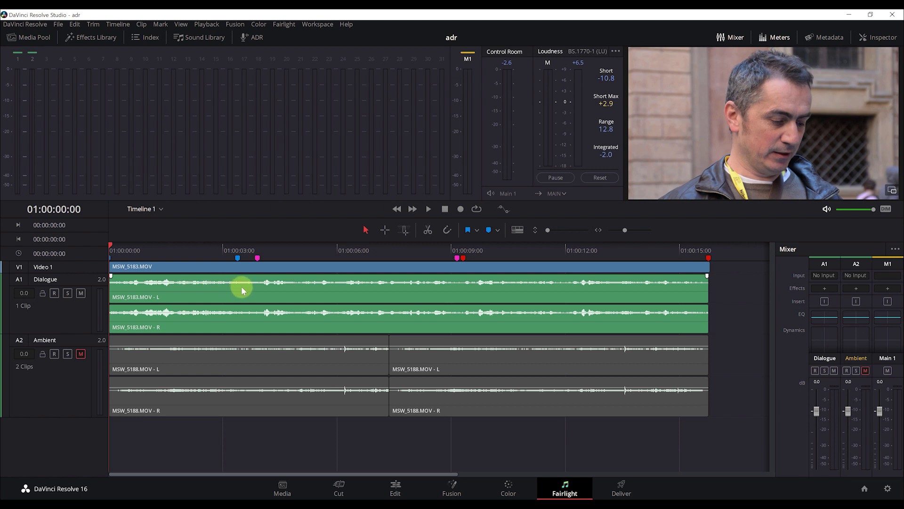
Step: Add a stereo audio track and move it up above Ambient and then Dialogue
{"action": "right_click", "coordinate": [77, 278]}
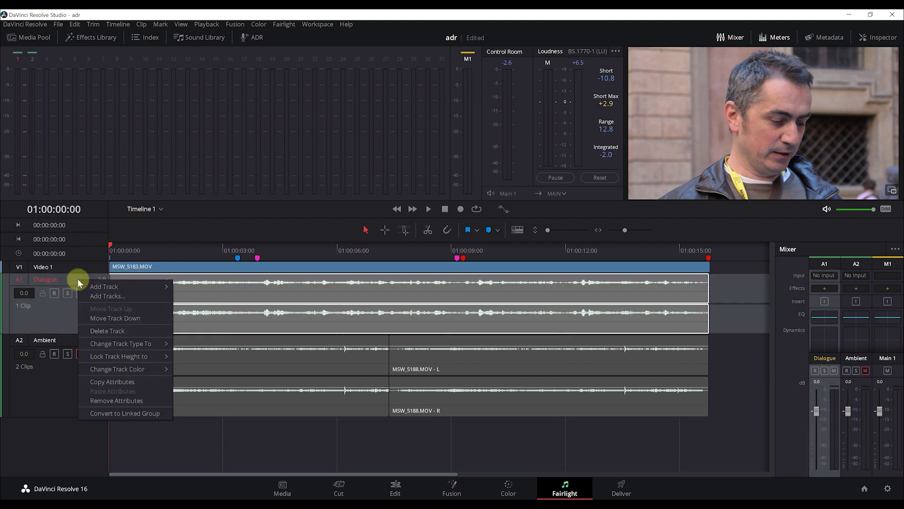
{"action": "mouse_move", "coordinate": [92, 289]}
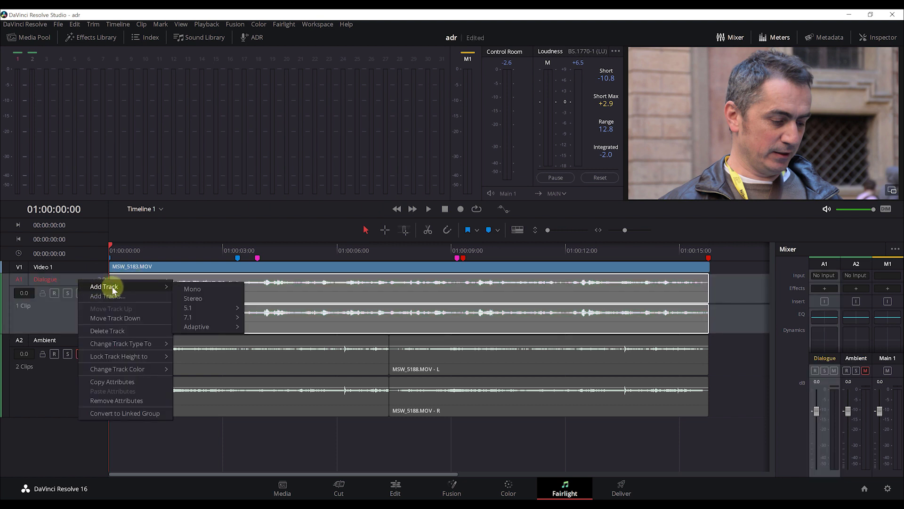
{"action": "left_click", "coordinate": [202, 300]}
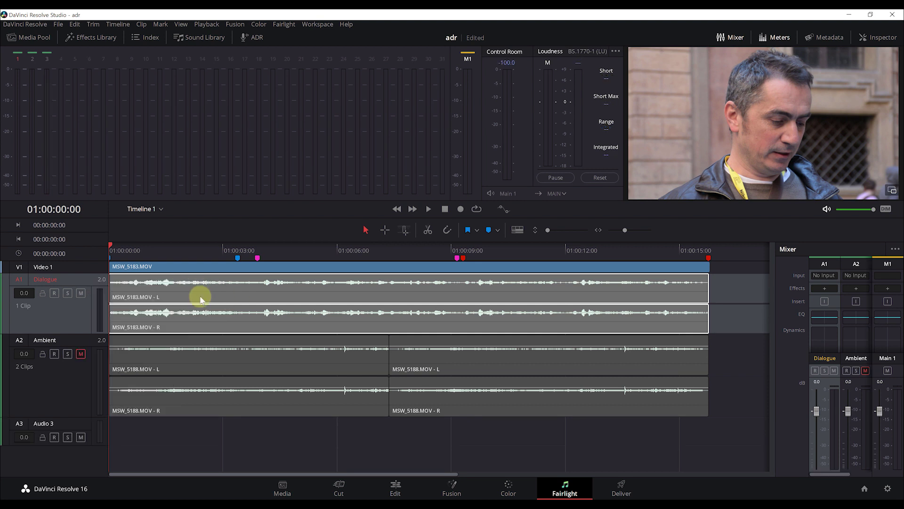
{"action": "right_click", "coordinate": [49, 423]}
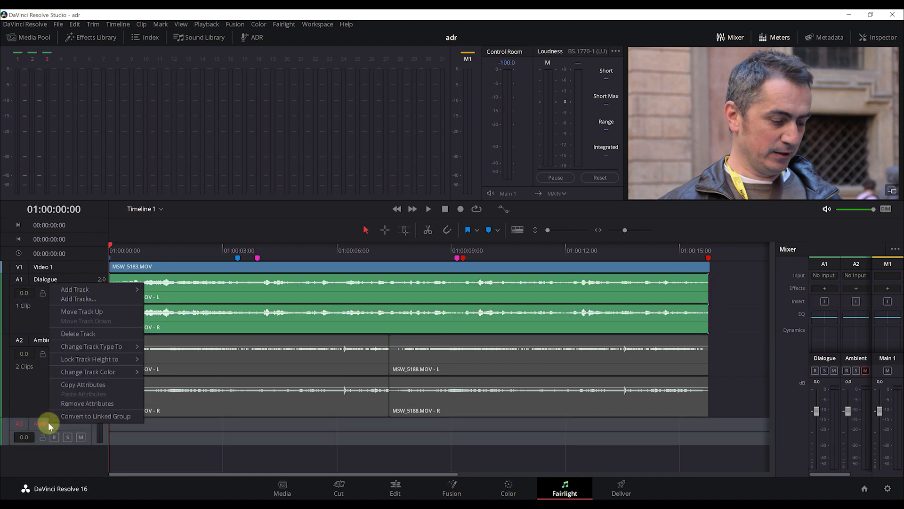
{"action": "left_click", "coordinate": [82, 311]}
{"action": "right_click", "coordinate": [66, 346]}
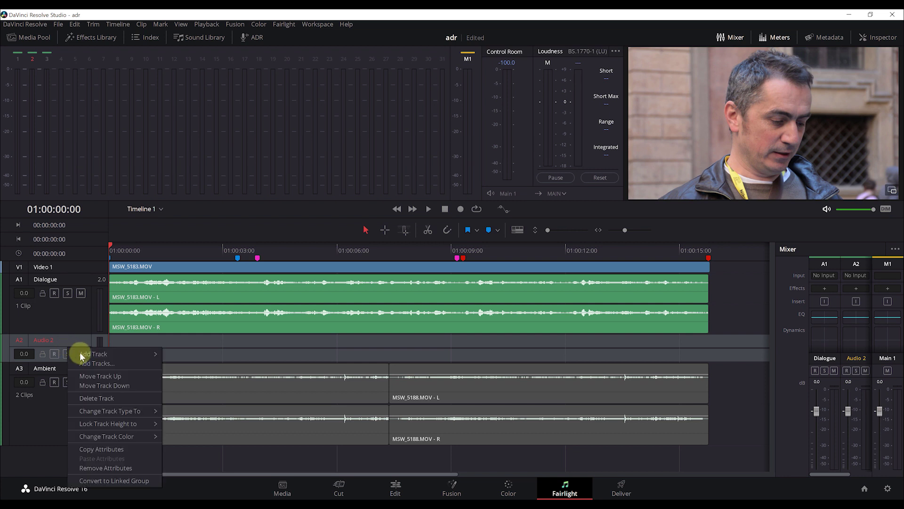
{"action": "left_click", "coordinate": [87, 375]}
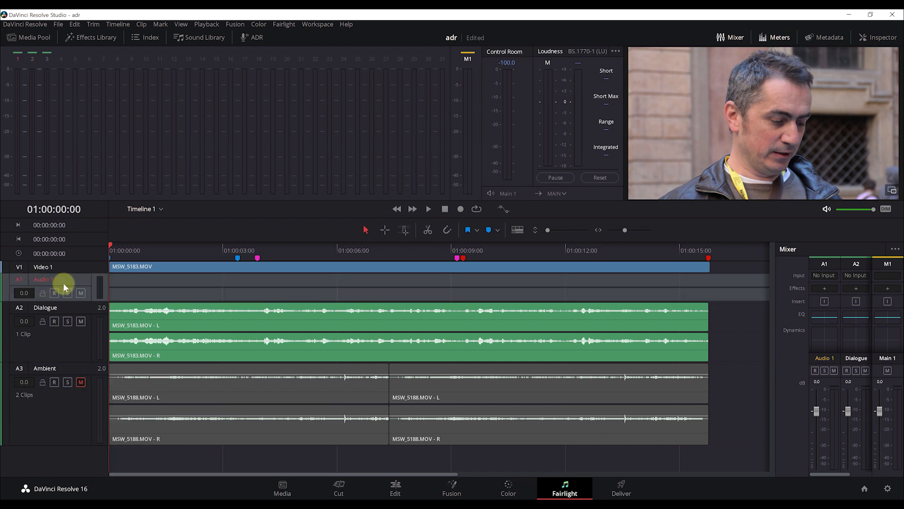
Step: Rename the new top track ADR, make it taller, and unmute Dialogue
{"action": "double_click", "coordinate": [50, 280]}
{"action": "type", "text": "A"}
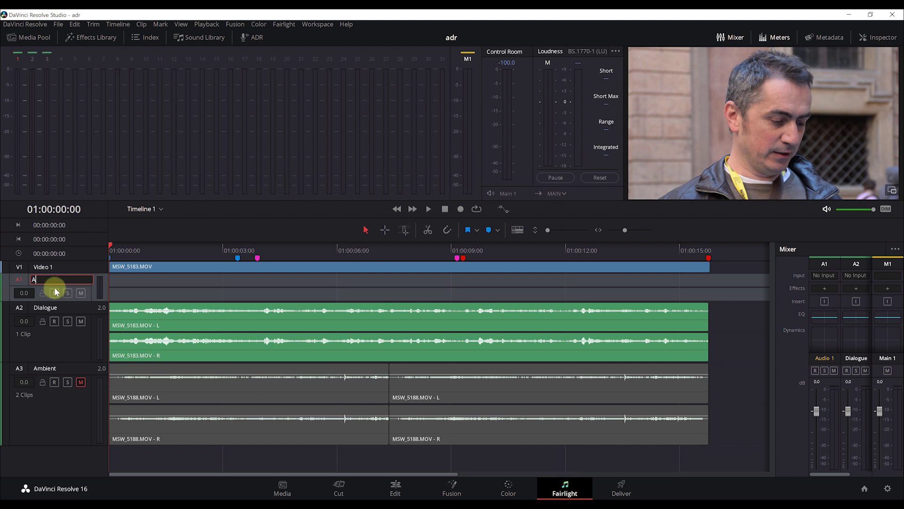
{"action": "type", "text": "DR"}
{"action": "left_click", "coordinate": [76, 303]}
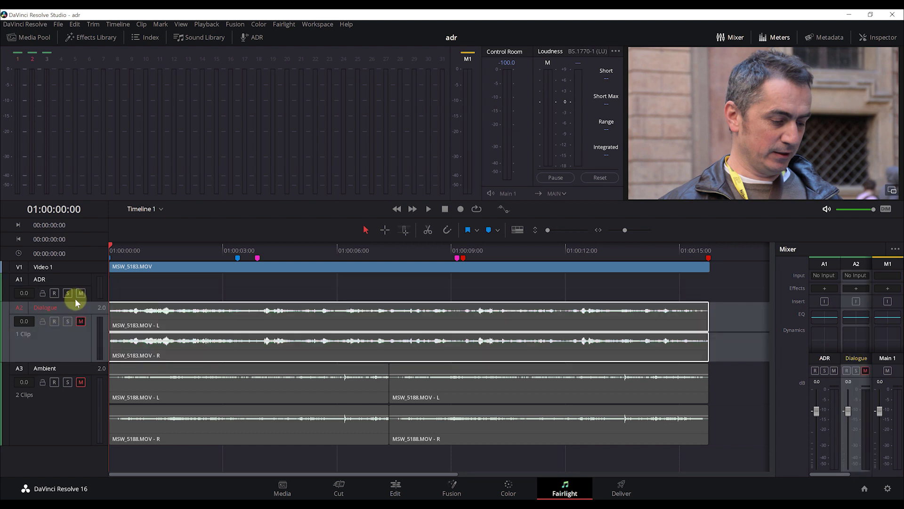
{"action": "left_click_drag", "start_coordinate": [79, 300], "coordinate": [81, 318]}
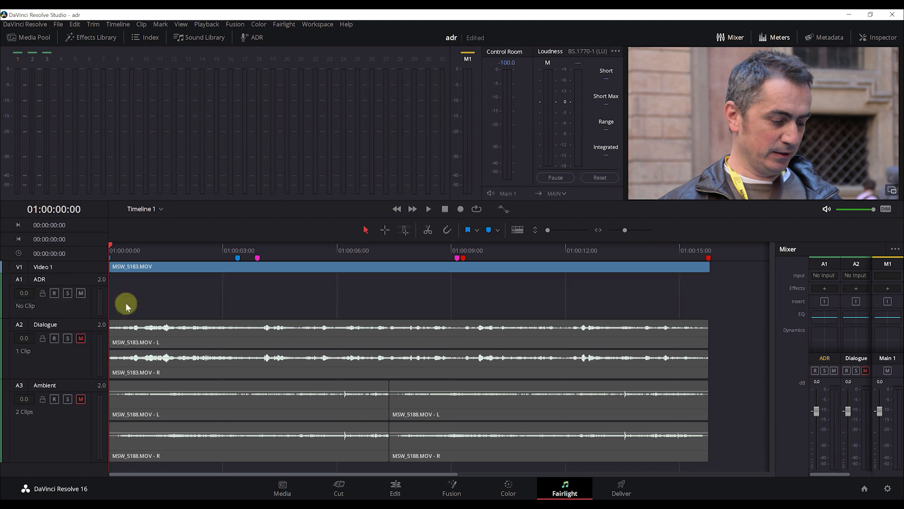
{"action": "left_click", "coordinate": [150, 329]}
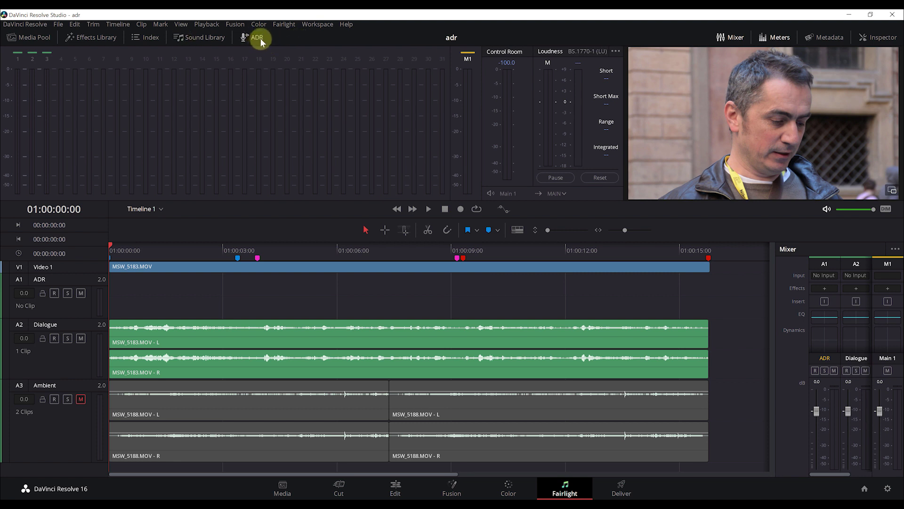
Step: Open the ADR panel, check its cue list, then show the record and playback Setup page
{"action": "left_click", "coordinate": [257, 40]}
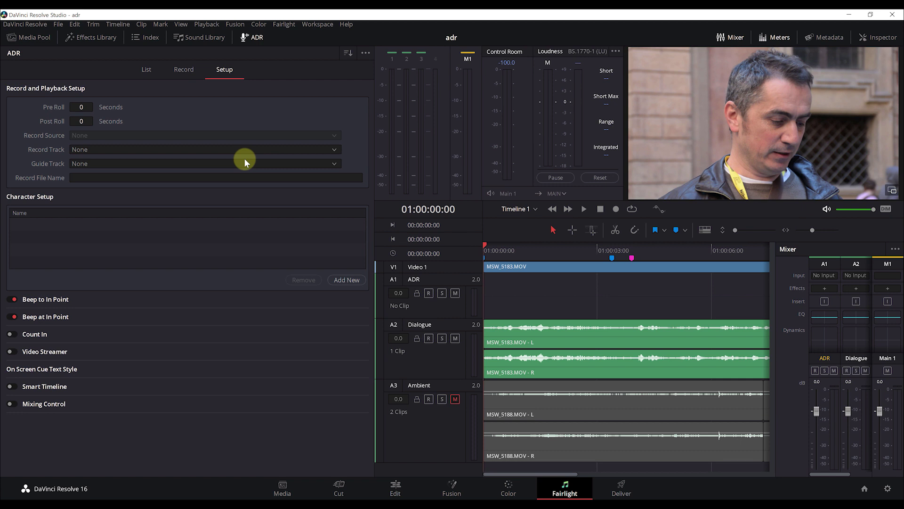
{"action": "left_click", "coordinate": [147, 69]}
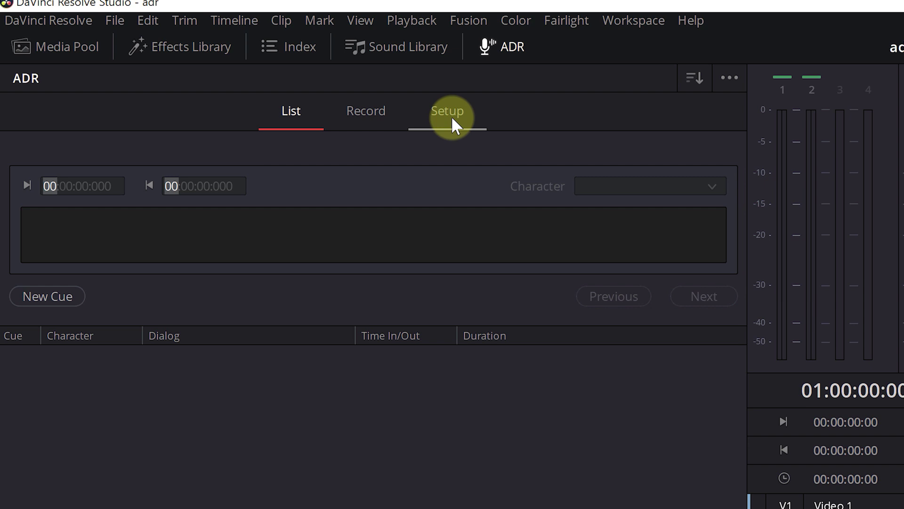
{"action": "left_click", "coordinate": [454, 116]}
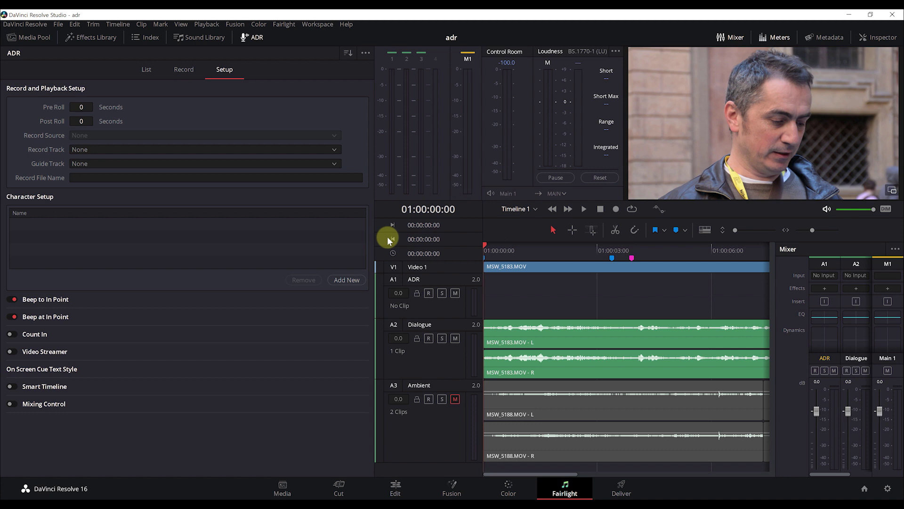
Step: Set the ADR pre-roll to 2 seconds and the post-roll to 1 second
{"action": "left_click", "coordinate": [81, 107]}
{"action": "type", "text": "2"}
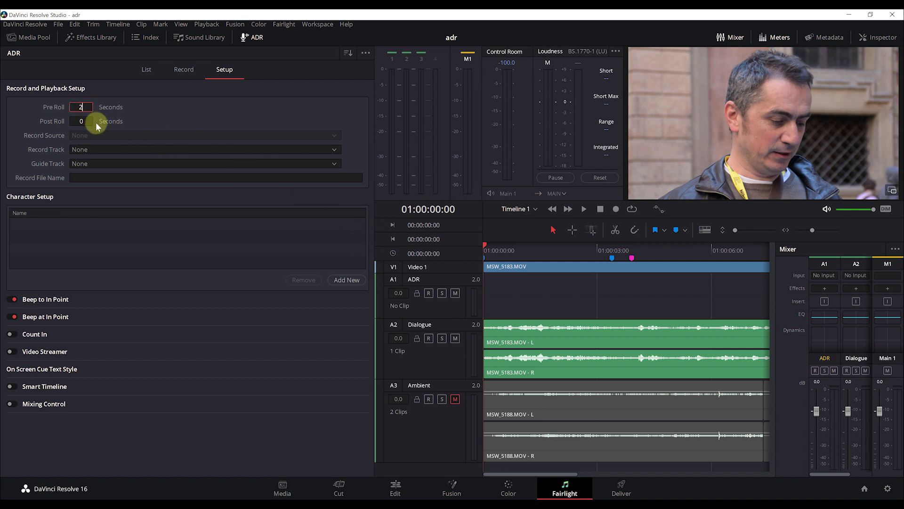
{"action": "left_click", "coordinate": [79, 121]}
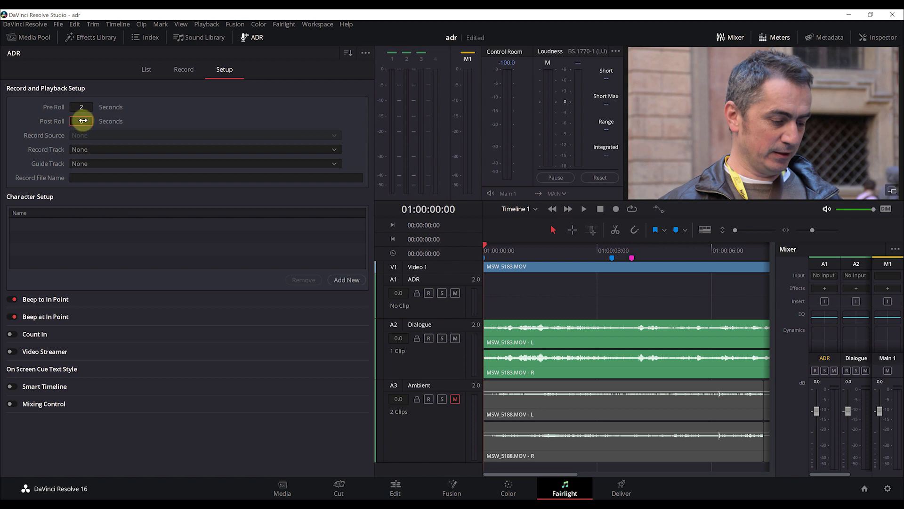
{"action": "key", "text": "Return"}
{"action": "left_click_drag", "start_coordinate": [83, 121], "coordinate": [86, 122]}
Step: Set Record Track to ADR and Record Source to Microphone (H4)
{"action": "left_click", "coordinate": [191, 149]}
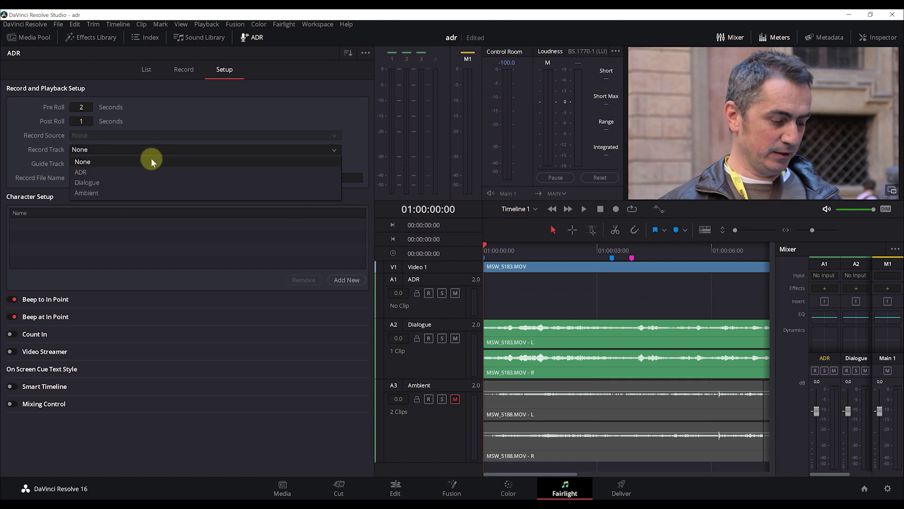
{"action": "left_click", "coordinate": [80, 172]}
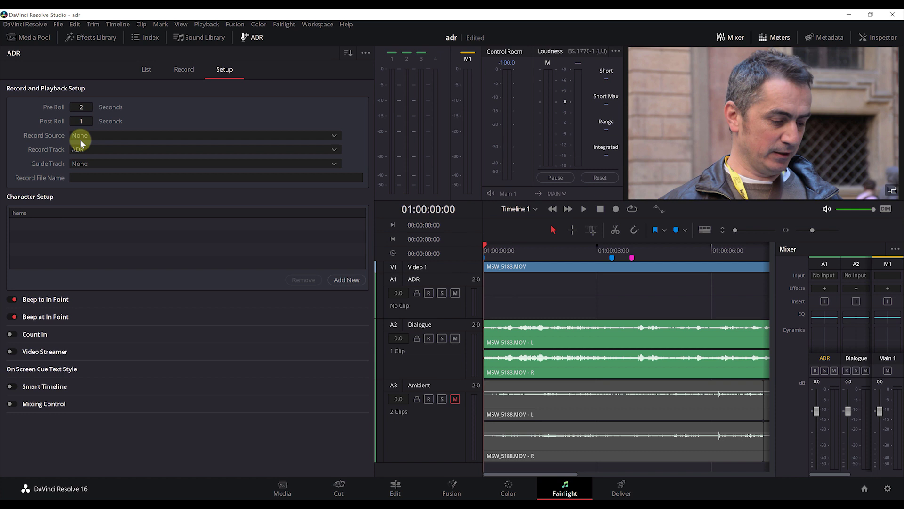
{"action": "left_click", "coordinate": [163, 134]}
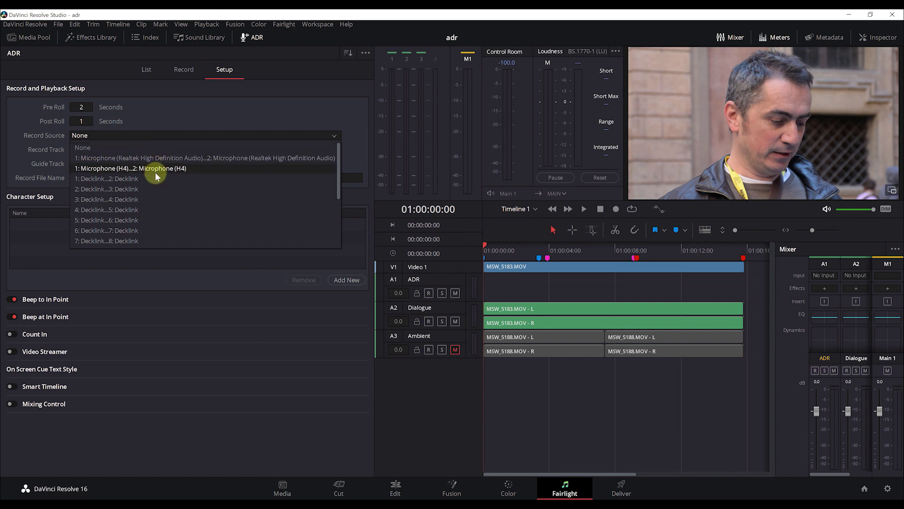
{"action": "left_click", "coordinate": [120, 168]}
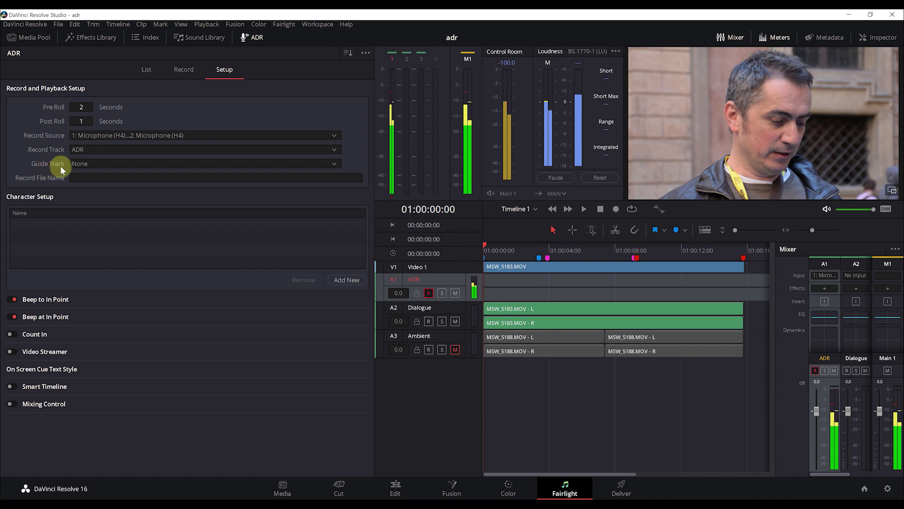
Step: Use Dialogue as the guide track and enter ADR as the record file name
{"action": "left_click", "coordinate": [207, 163]}
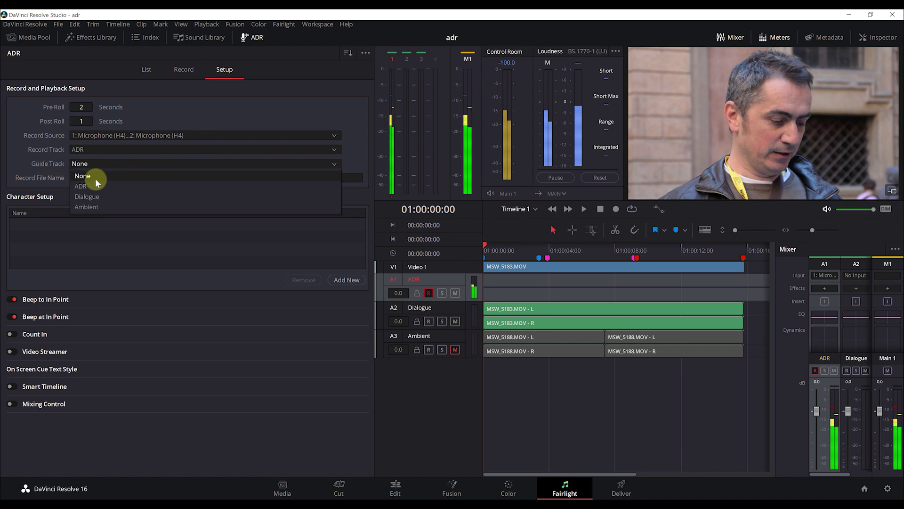
{"action": "left_click", "coordinate": [90, 195]}
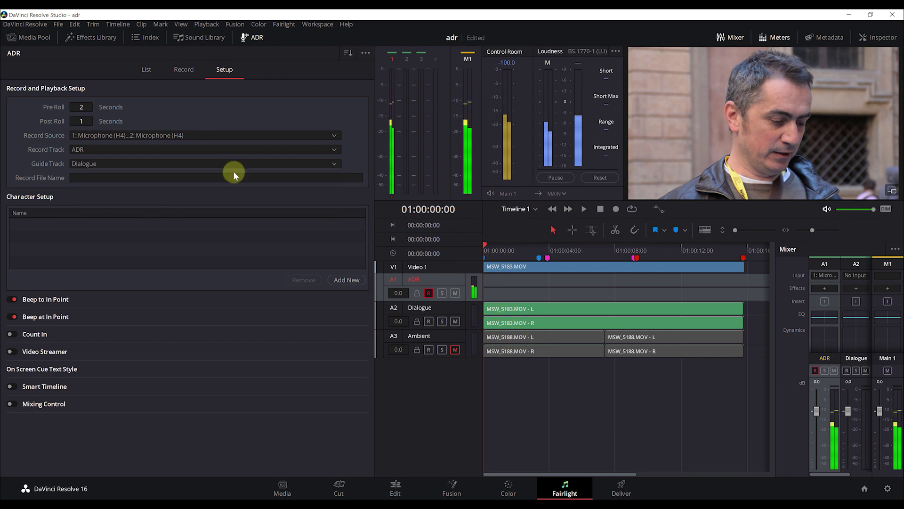
{"action": "left_click", "coordinate": [108, 177]}
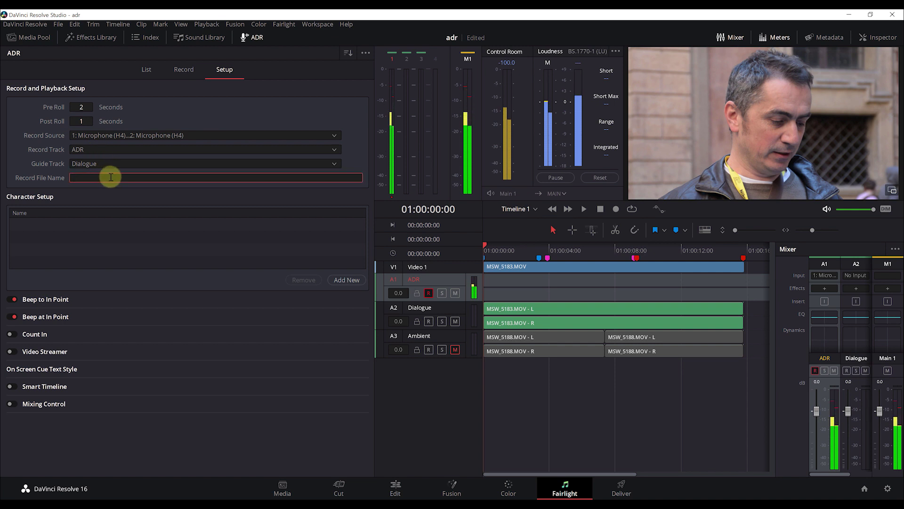
{"action": "type", "text": "ADR"}
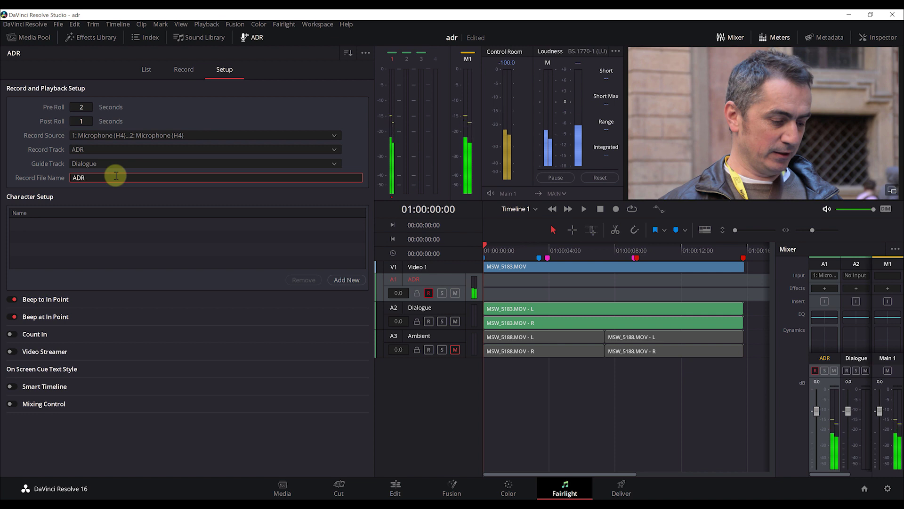
{"action": "key", "text": "Return"}
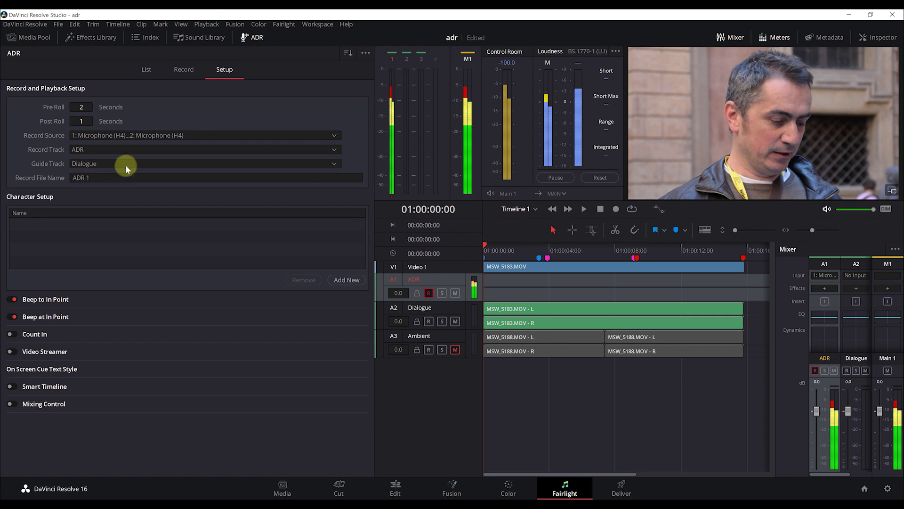
Step: Add a new entry under Character Setup and enter the character's name
{"action": "left_click", "coordinate": [341, 279]}
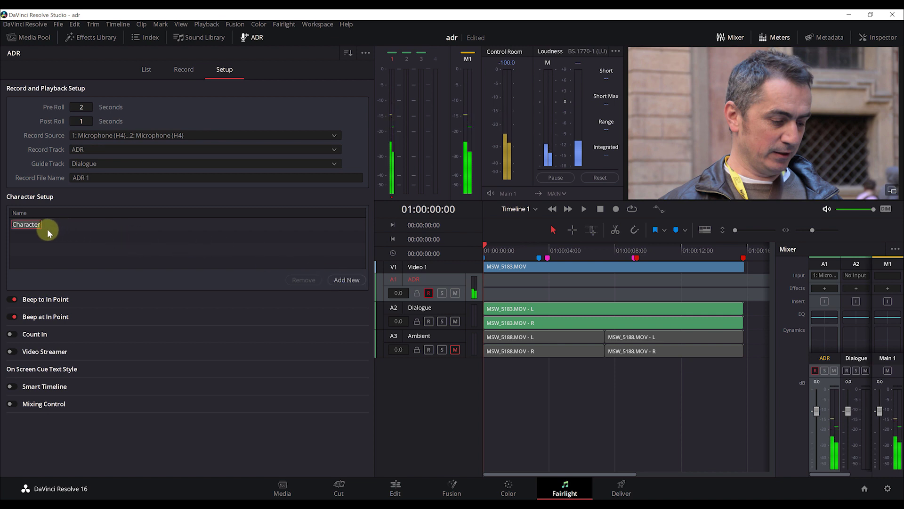
{"action": "type", "text": "Andrea"}
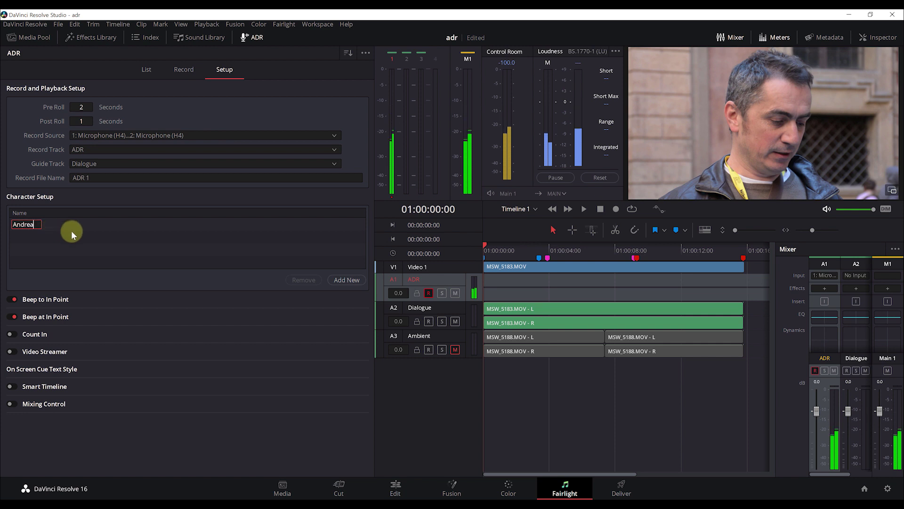
{"action": "key", "text": "Return"}
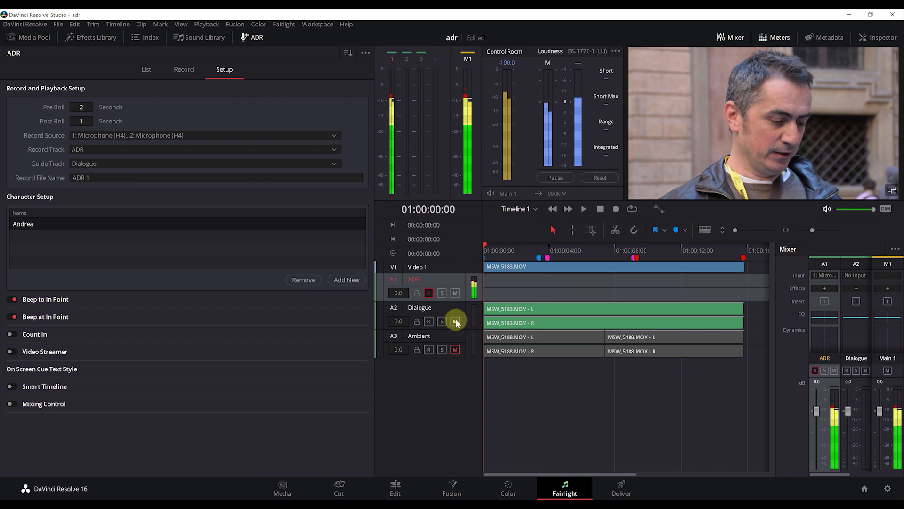
Step: Set Beep to In Point to a single beep and expand the Beep at In Point settings
{"action": "left_click", "coordinate": [64, 229]}
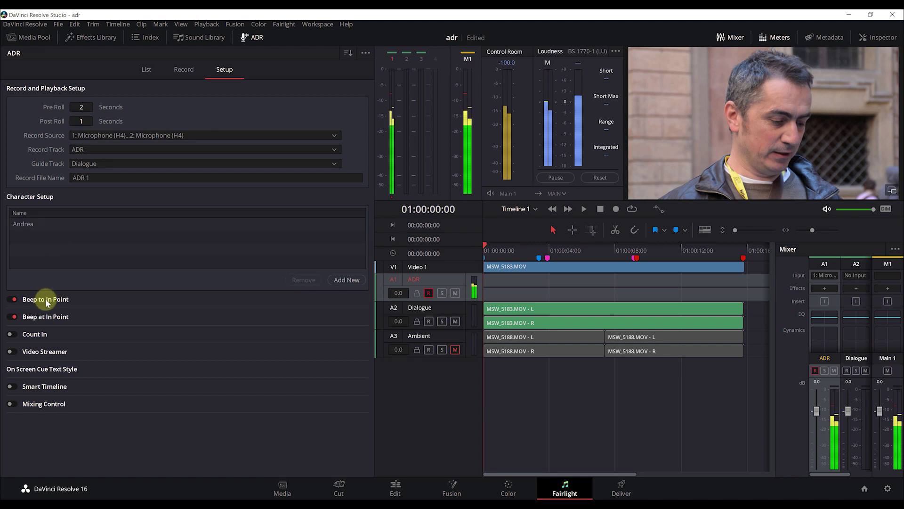
{"action": "left_click", "coordinate": [47, 298]}
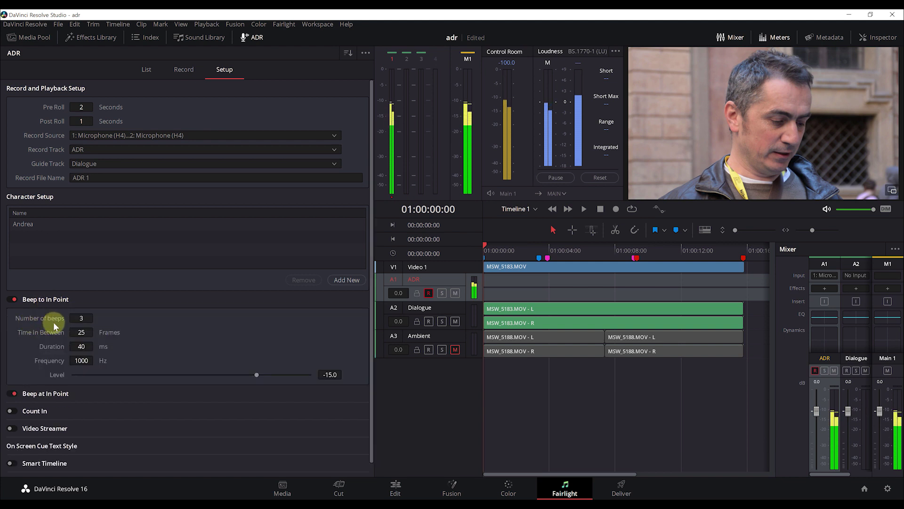
{"action": "left_click", "coordinate": [82, 317]}
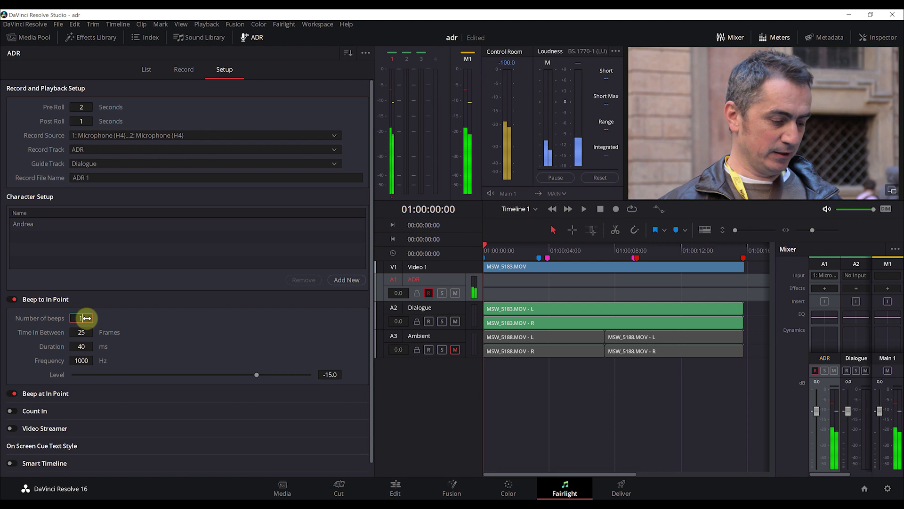
{"action": "type", "text": "1"}
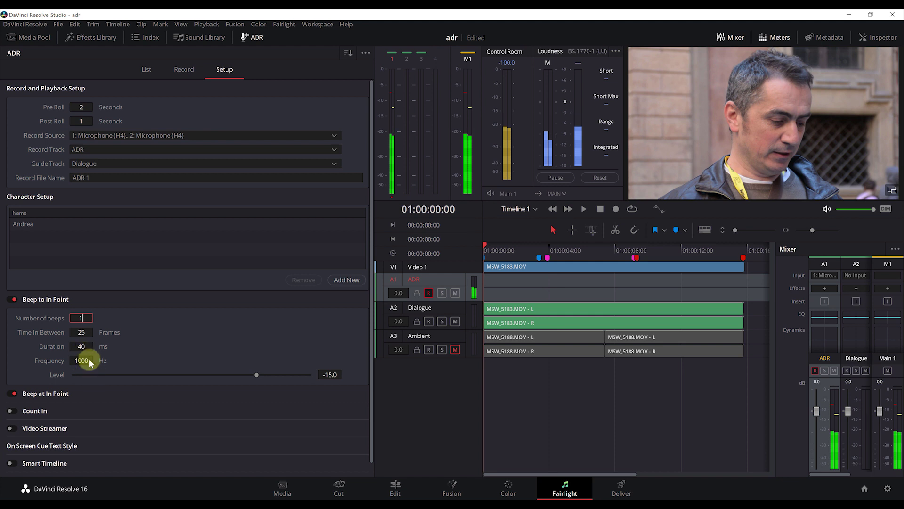
{"action": "left_click", "coordinate": [54, 396]}
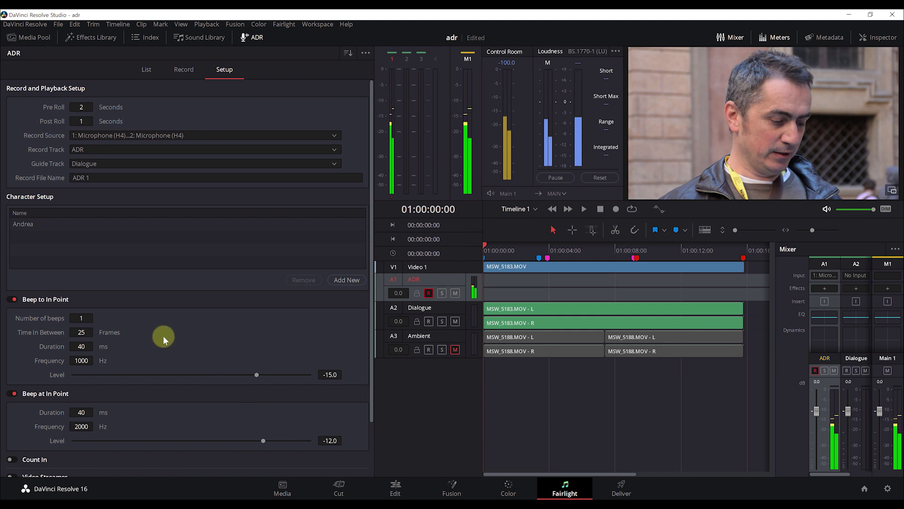
Step: Review Count In and On Screen Cue Text Style settings, then collapse both beep sections
{"action": "scroll", "coordinate": [164, 338], "scroll_direction": "down", "scroll_amount": 1}
{"action": "scroll", "coordinate": [164, 339], "scroll_direction": "down", "scroll_amount": 1}
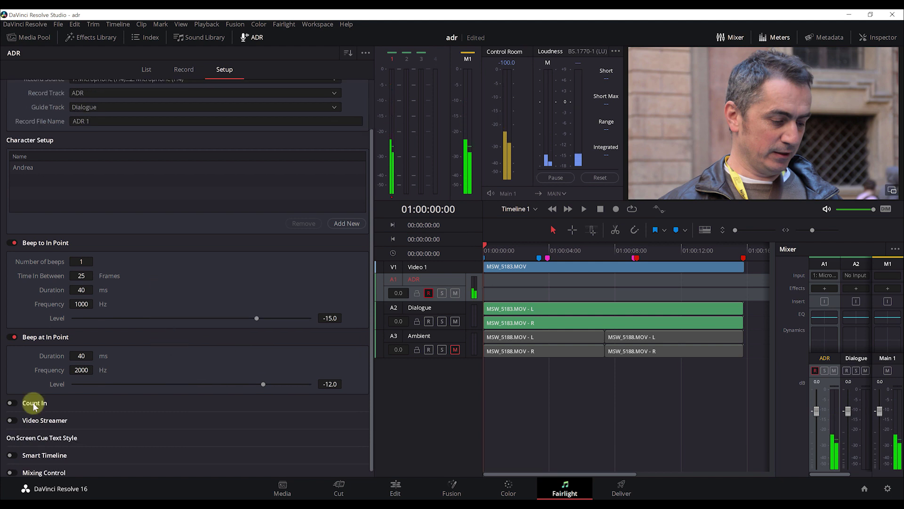
{"action": "left_click", "coordinate": [35, 405]}
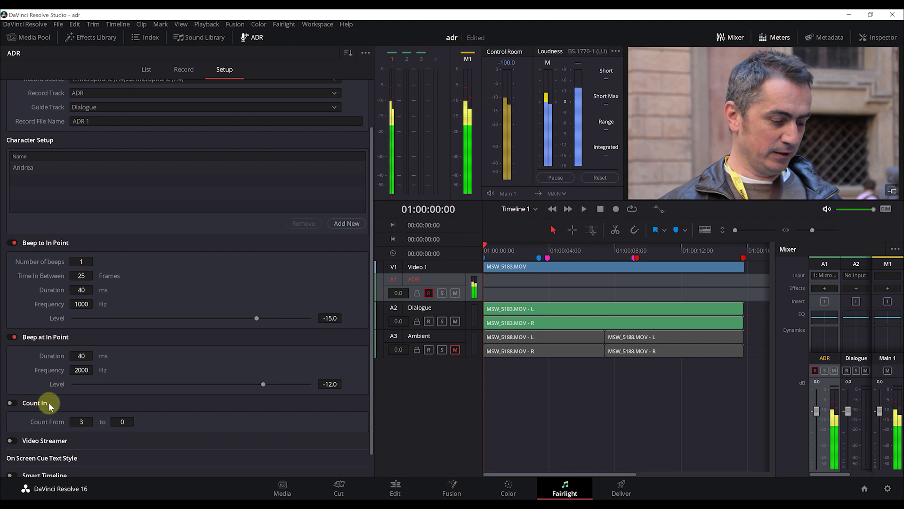
{"action": "left_click", "coordinate": [176, 449]}
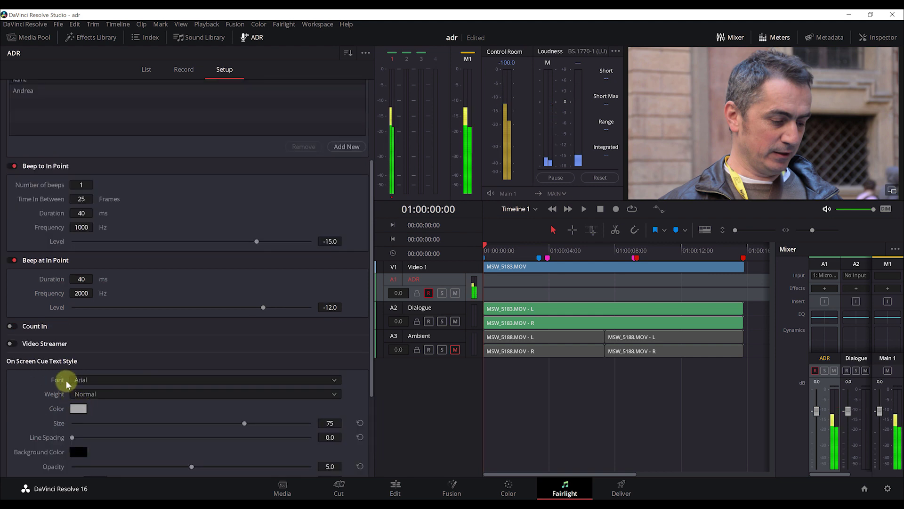
{"action": "scroll", "coordinate": [34, 369], "scroll_direction": "down", "scroll_amount": 1}
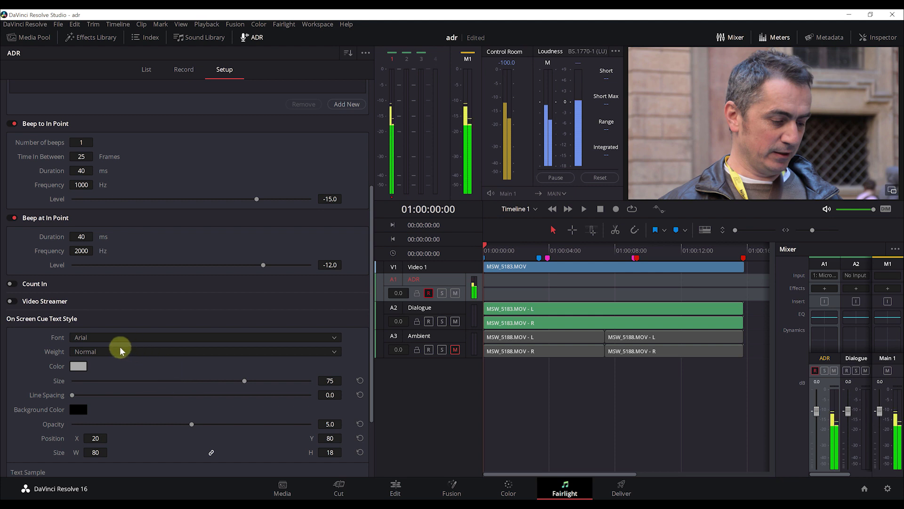
{"action": "left_click", "coordinate": [30, 319]}
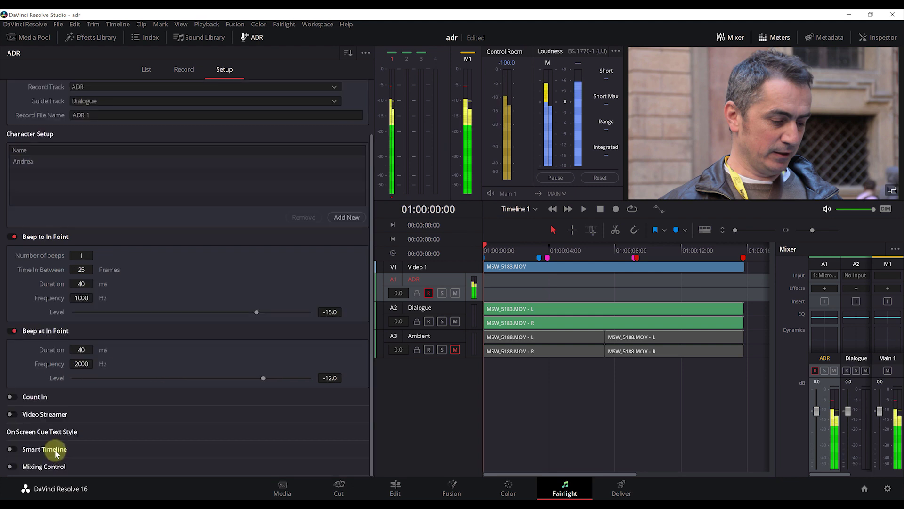
{"action": "scroll", "coordinate": [88, 420], "scroll_direction": "down", "scroll_amount": 2}
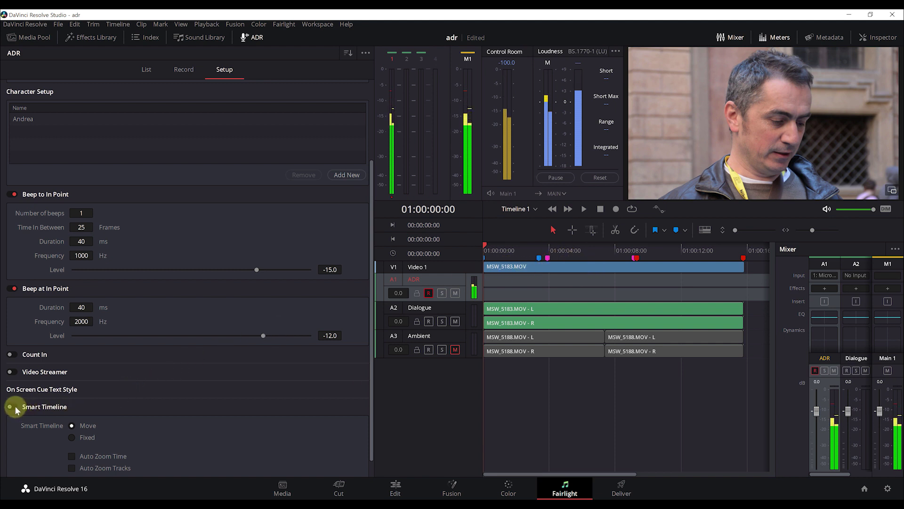
{"action": "scroll", "coordinate": [94, 416], "scroll_direction": "up", "scroll_amount": 2}
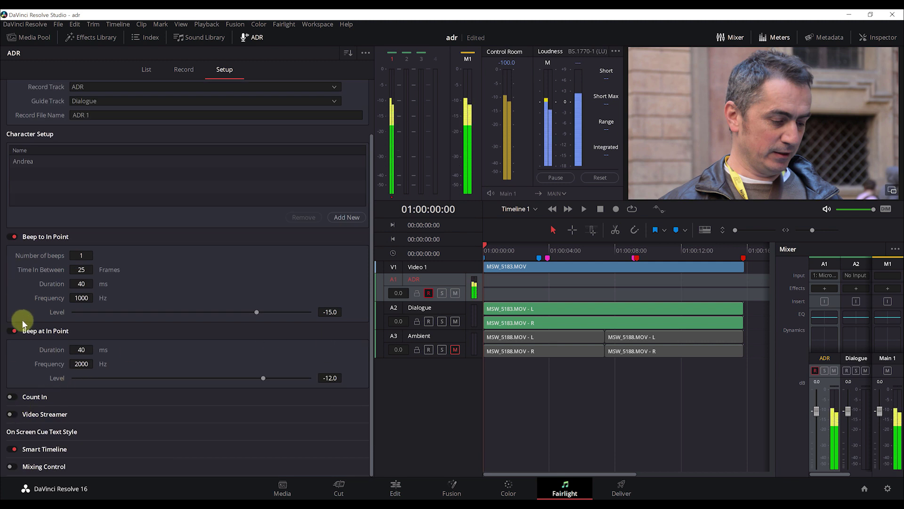
{"action": "left_click", "coordinate": [43, 332]}
{"action": "left_click", "coordinate": [46, 285]}
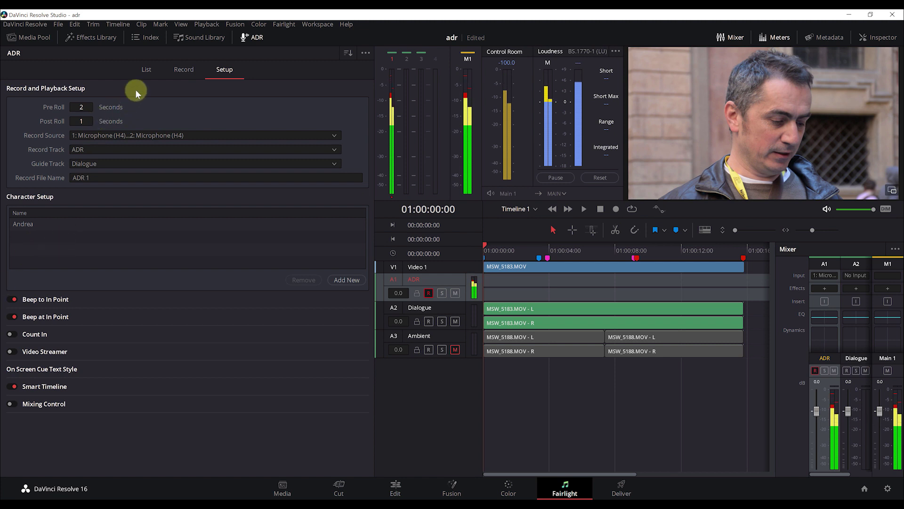
Step: Switch to the cue list and mark an in–out range from 01:00:00:00 to 01:00:03:10
{"action": "left_click", "coordinate": [147, 71]}
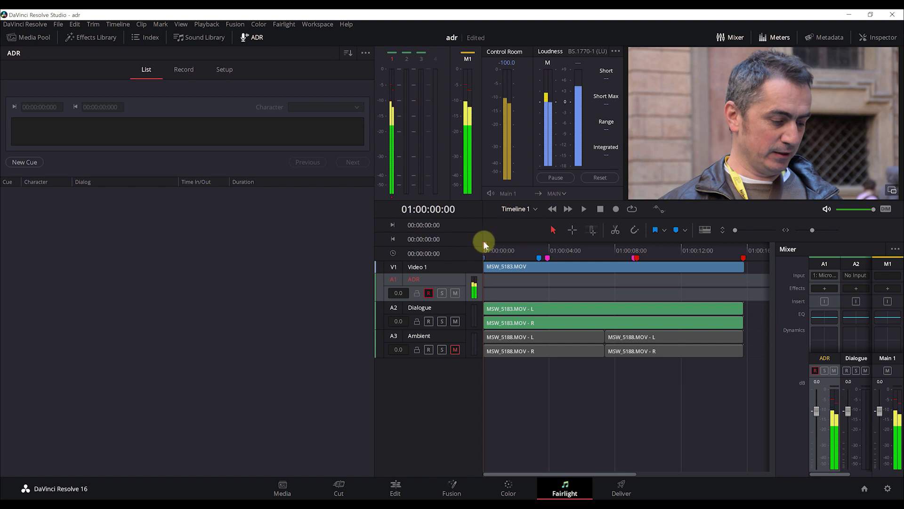
{"action": "key", "text": "i"}
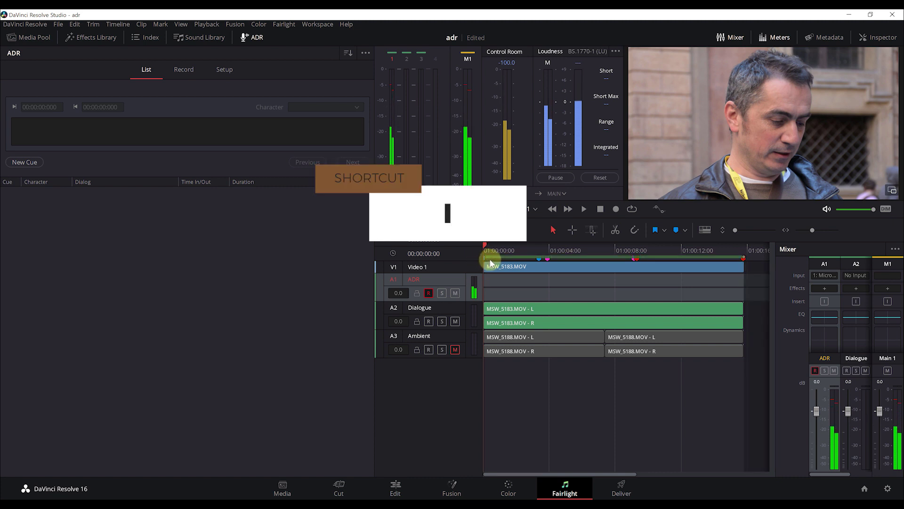
{"action": "left_click", "coordinate": [537, 256]}
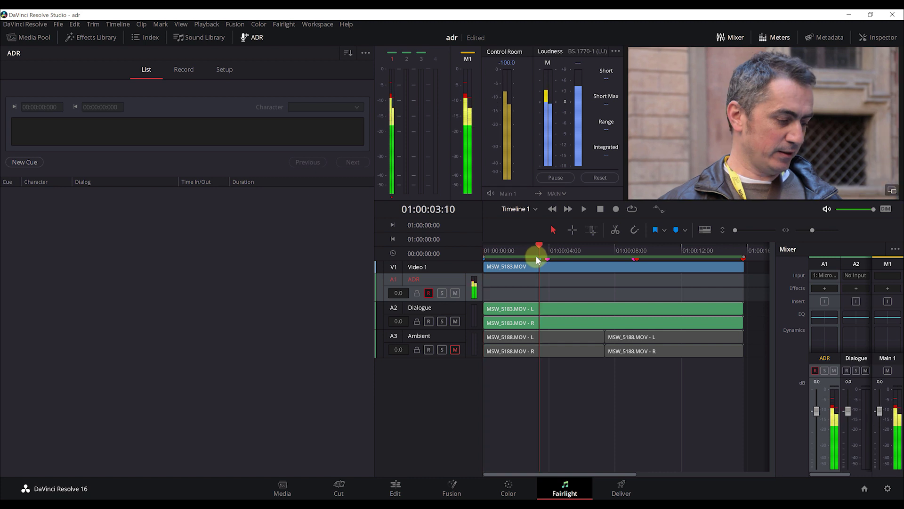
{"action": "key", "text": "o"}
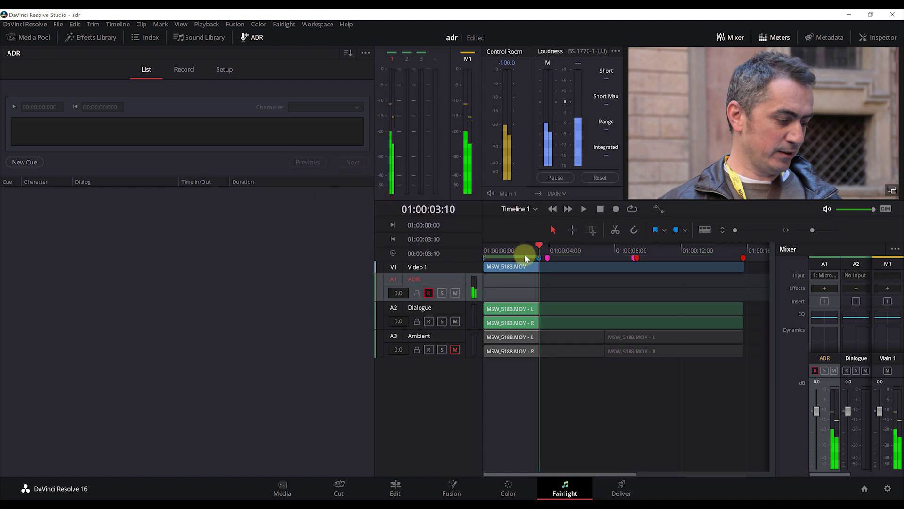
Step: Create Cue 1 from the marked range and assign the speaking character
{"action": "left_click", "coordinate": [31, 164]}
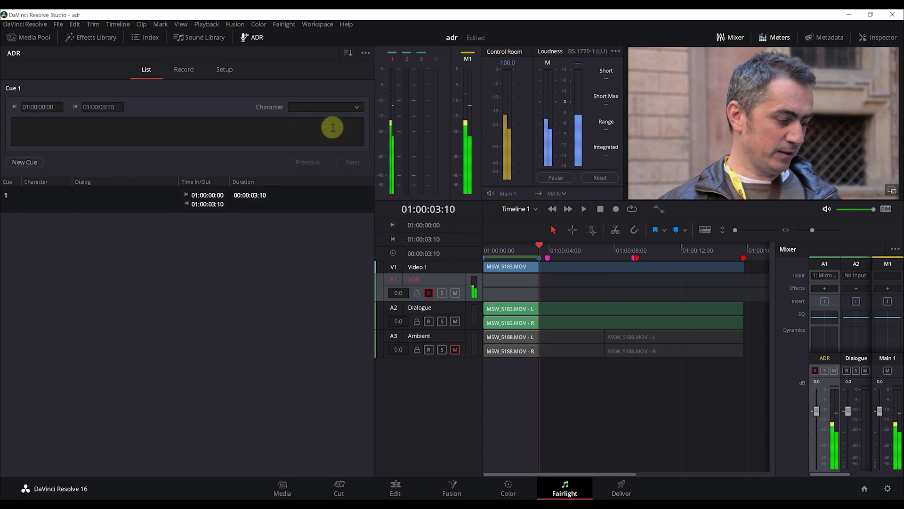
{"action": "left_click", "coordinate": [358, 106]}
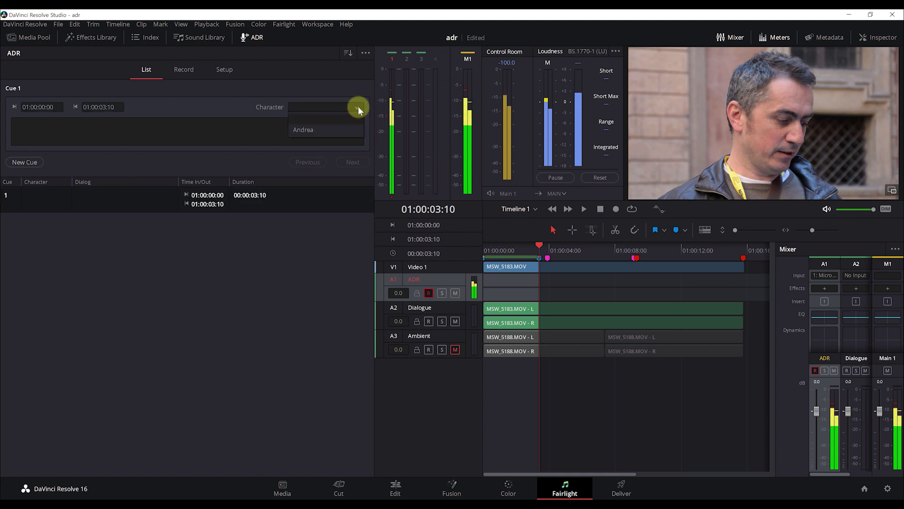
{"action": "left_click", "coordinate": [324, 130]}
Step: Listen to the clip and enter Cue 1's dialog 'RISOLUZIONE VIDEO ED EVENTUALE COMPRESSIONE'
{"action": "left_click", "coordinate": [91, 141]}
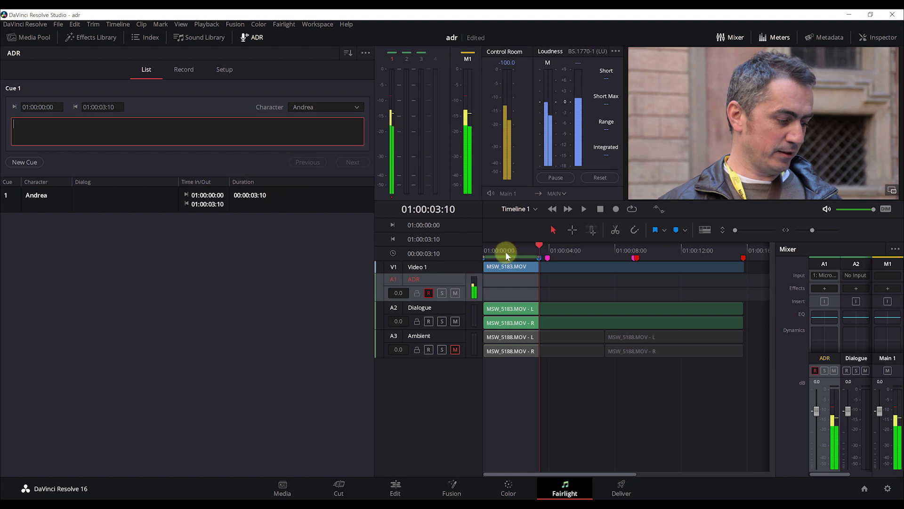
{"action": "left_click", "coordinate": [582, 212]}
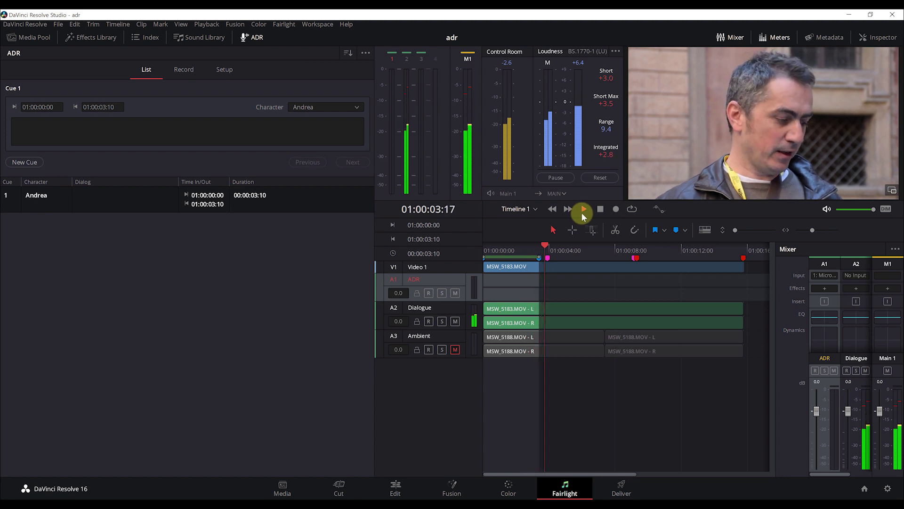
{"action": "left_click", "coordinate": [595, 212]}
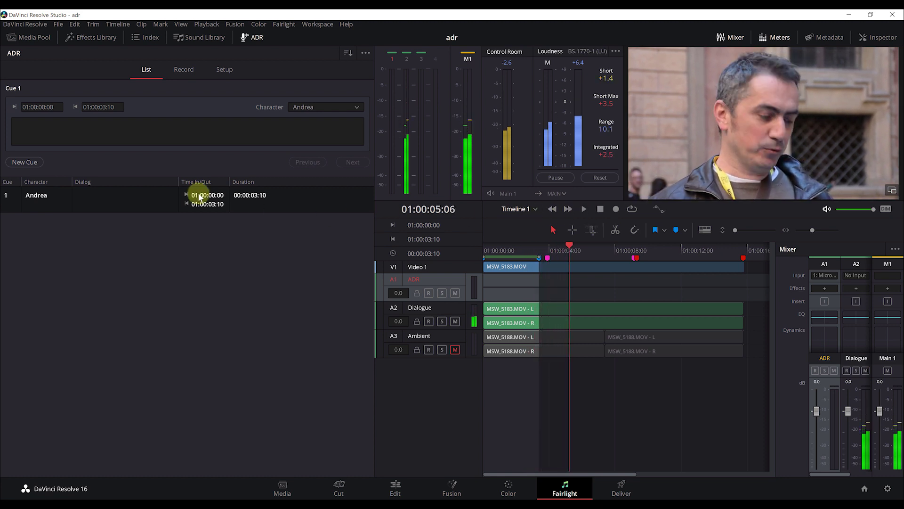
{"action": "left_click", "coordinate": [124, 130]}
{"action": "type", "text": "RISOL"}
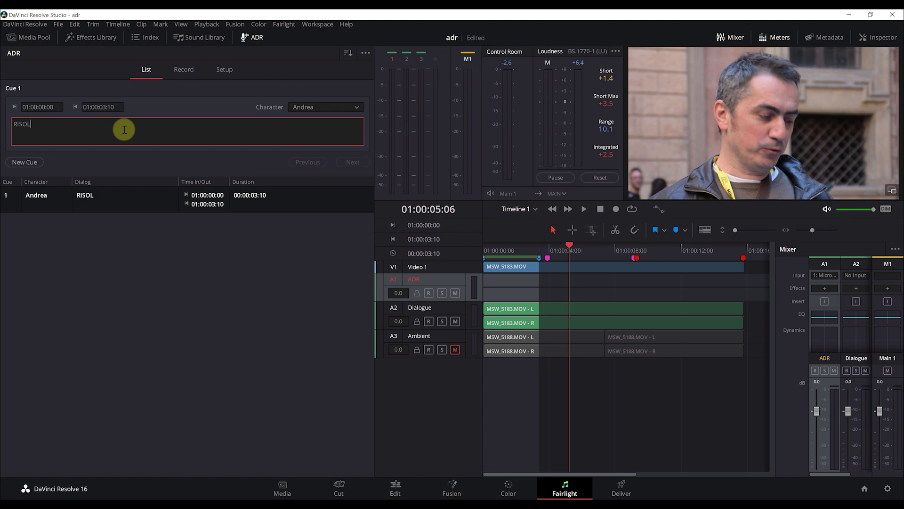
{"action": "type", "text": "UZIONE VIDEO ED EVENTUALE COMPRESSIONE"}
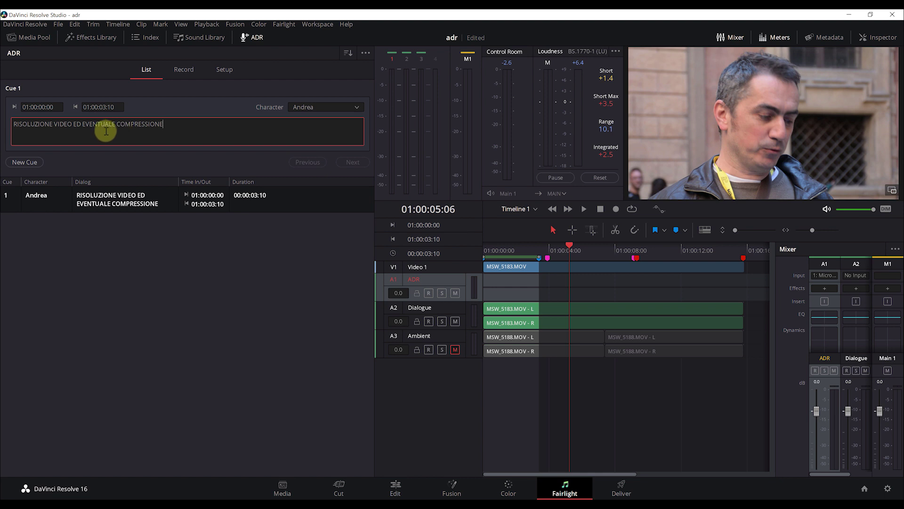
{"action": "left_click", "coordinate": [565, 255]}
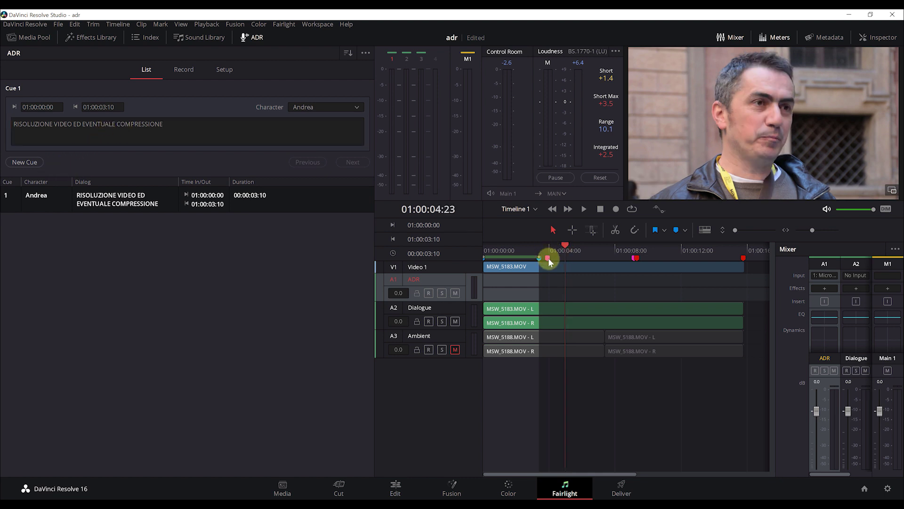
Step: Create Cue 2 for 01:00:03:23–01:00:09:04 with its dialog, then set a new in point at 01:00:09:08
{"action": "left_click", "coordinate": [548, 258]}
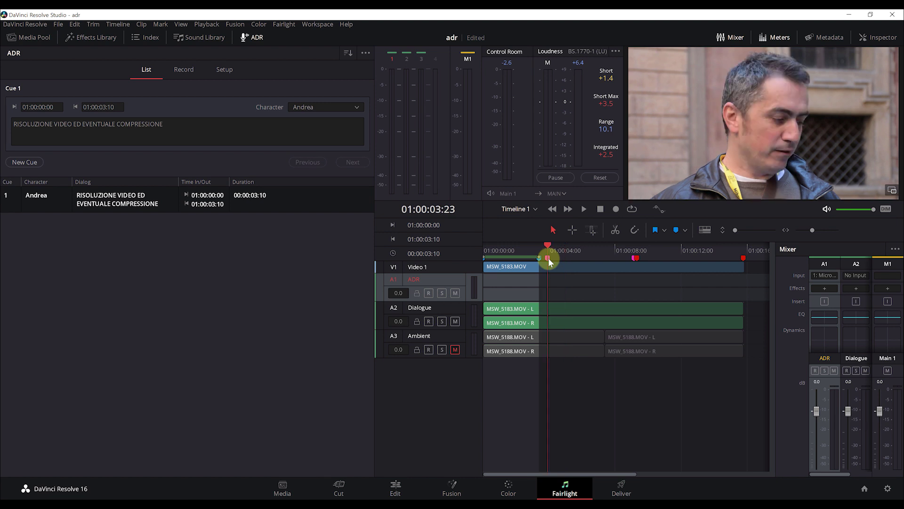
{"action": "key", "text": "i"}
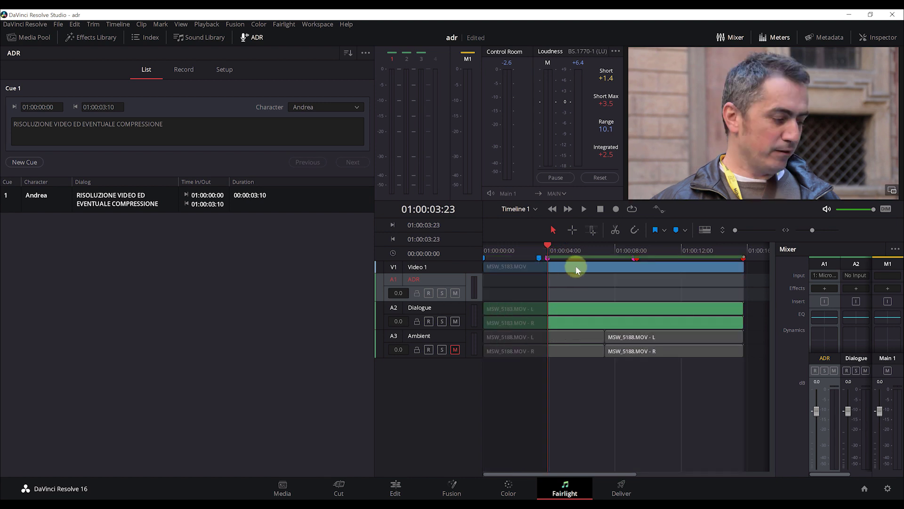
{"action": "key", "text": "space"}
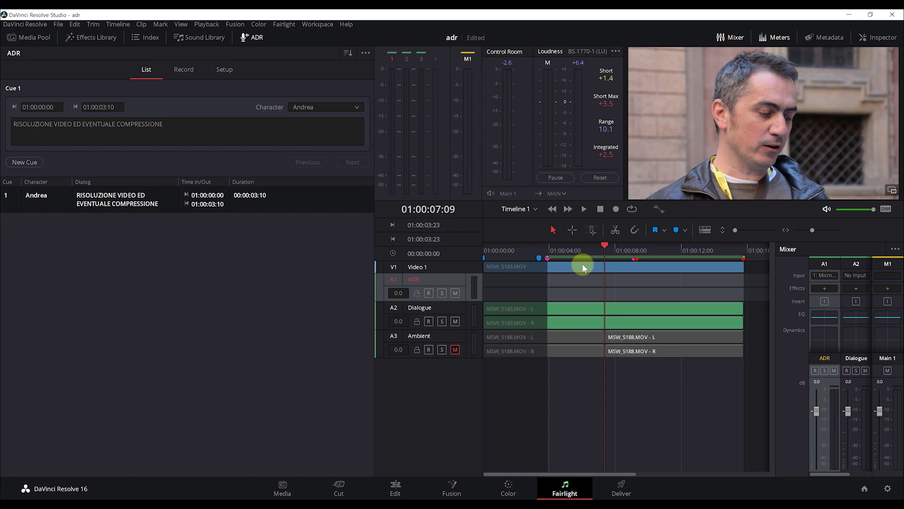
{"action": "key", "text": "o"}
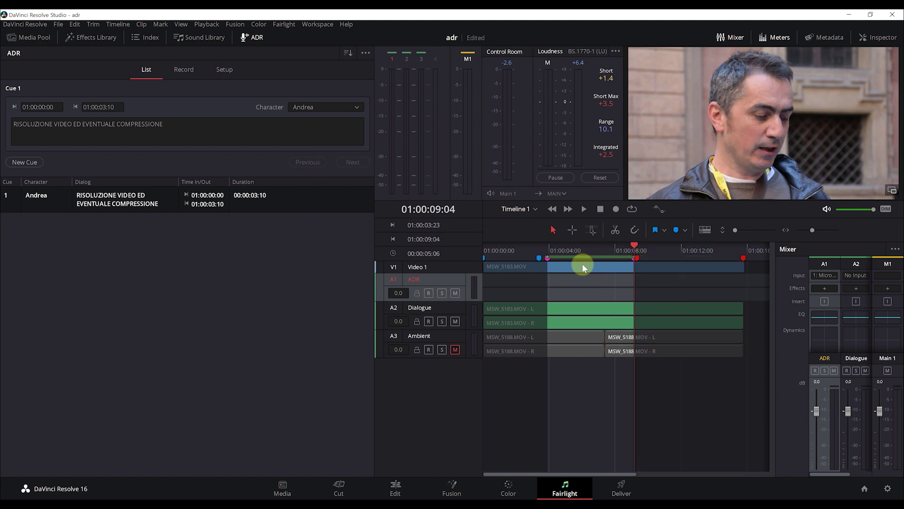
{"action": "left_click", "coordinate": [23, 162]}
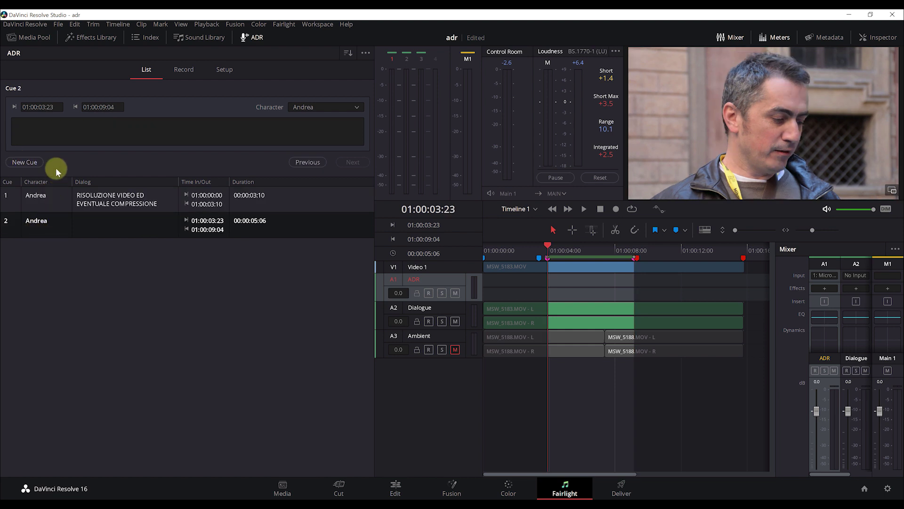
{"action": "left_click", "coordinate": [47, 132]}
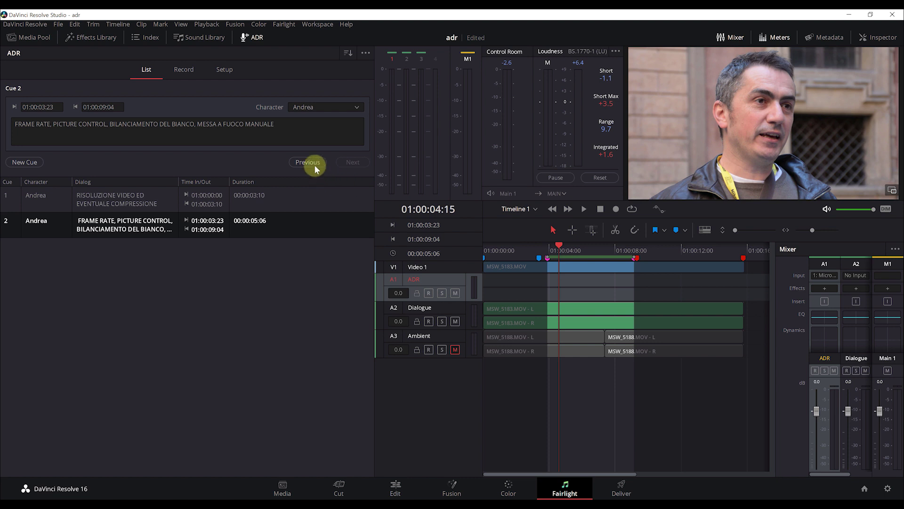
{"action": "left_click_drag", "start_coordinate": [646, 250], "coordinate": [642, 252]}
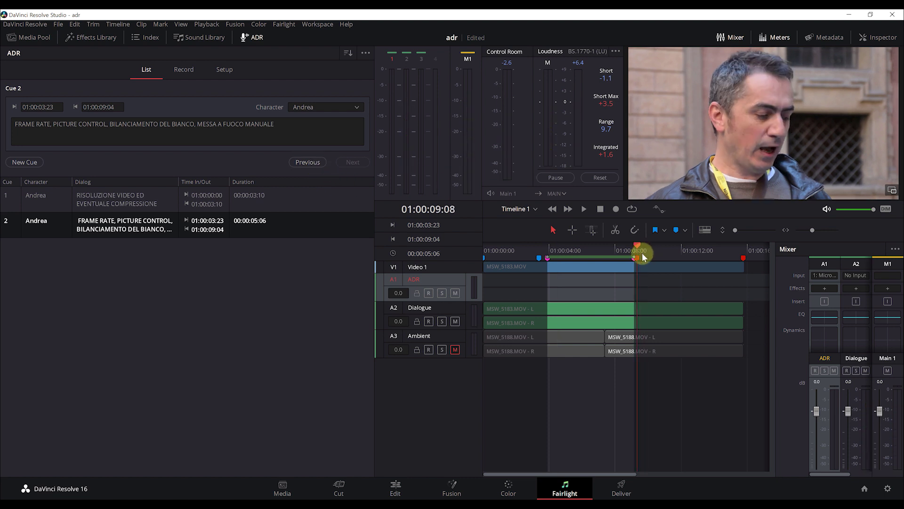
{"action": "key", "text": "i"}
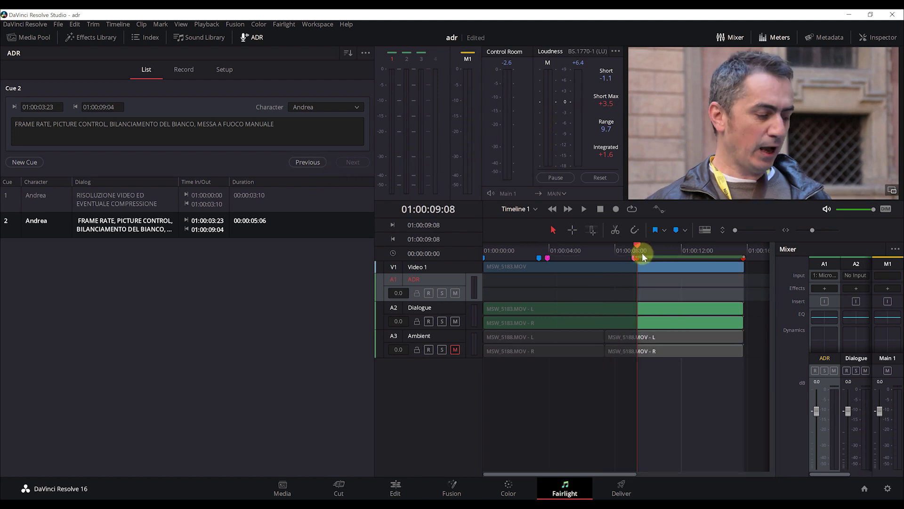
Step: Create Cue 3 at 01:00:09:08, then play its line back from the cue start
{"action": "left_click", "coordinate": [25, 162]}
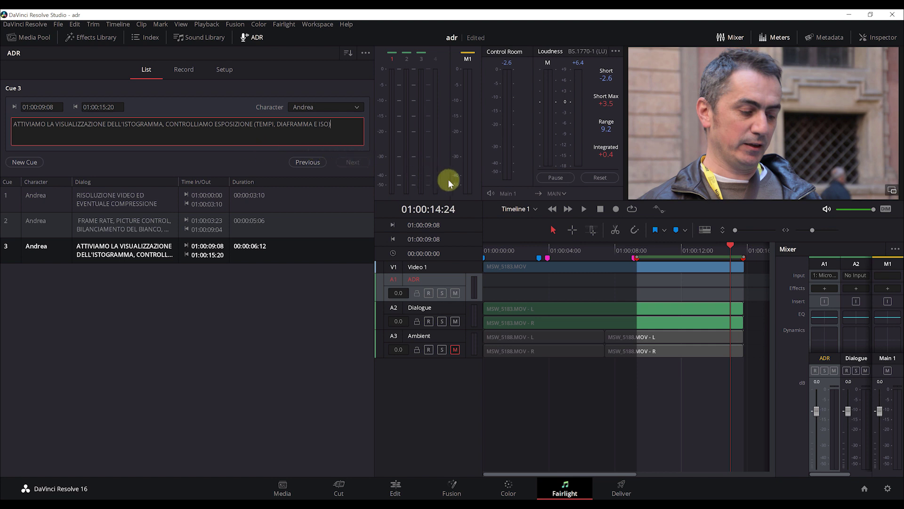
{"action": "left_click_drag", "start_coordinate": [683, 250], "coordinate": [642, 250]}
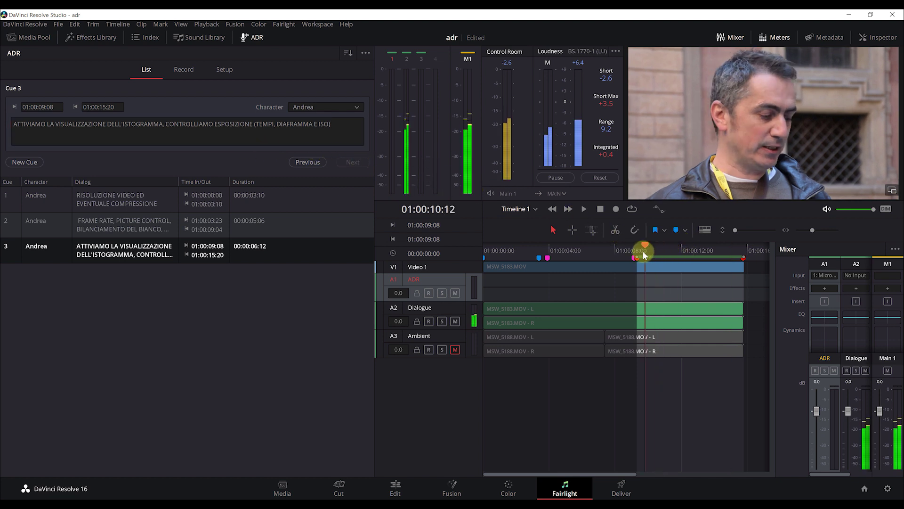
{"action": "key", "text": "space"}
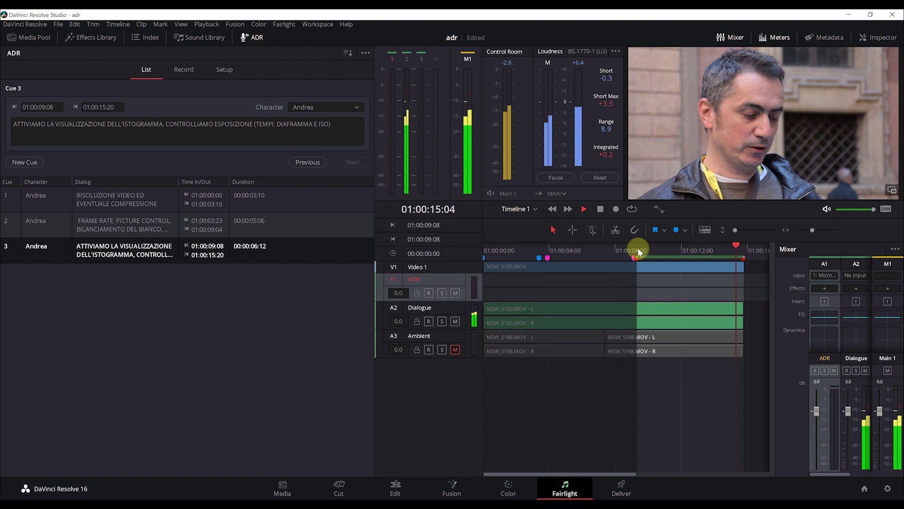
{"action": "key", "text": "space"}
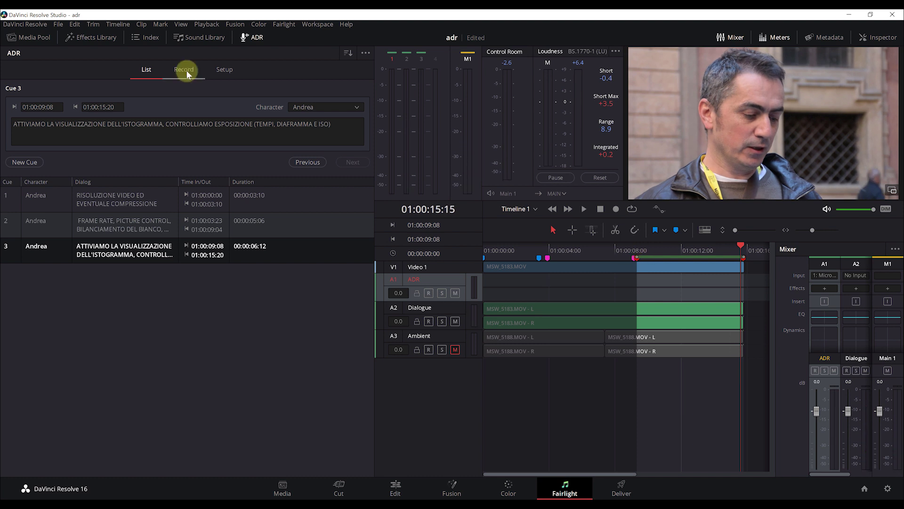
Step: Switch the ADR panel to its Record view and enlarge the viewer and meters
{"action": "left_click", "coordinate": [184, 70]}
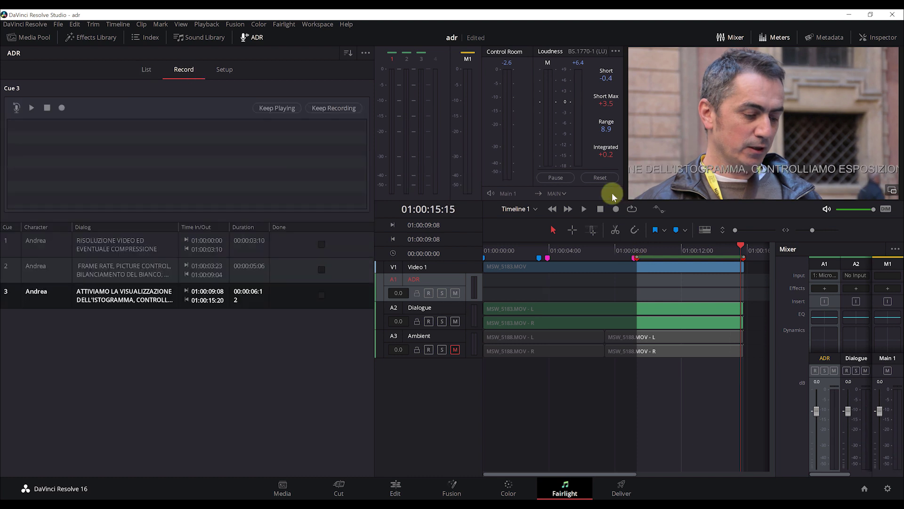
{"action": "left_click_drag", "start_coordinate": [372, 166], "coordinate": [292, 173]}
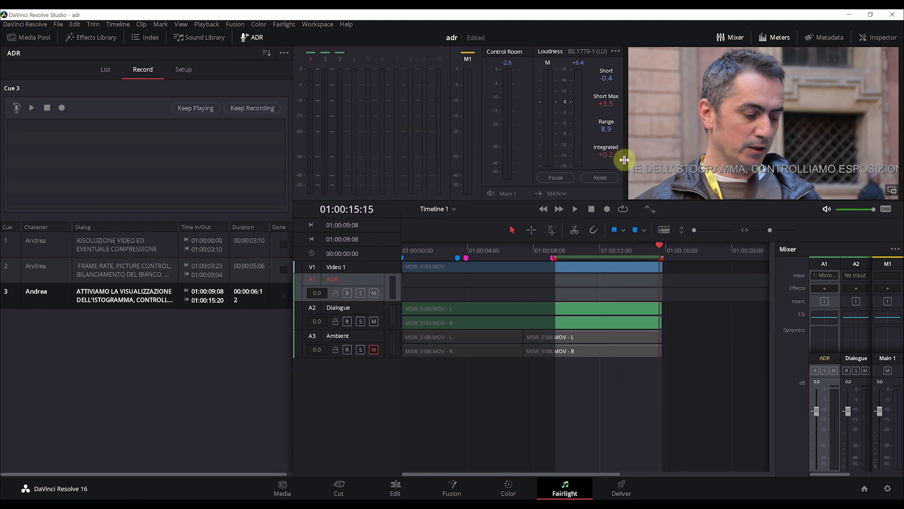
{"action": "left_click_drag", "start_coordinate": [624, 163], "coordinate": [439, 165]}
{"action": "left_click_drag", "start_coordinate": [474, 206], "coordinate": [474, 279]}
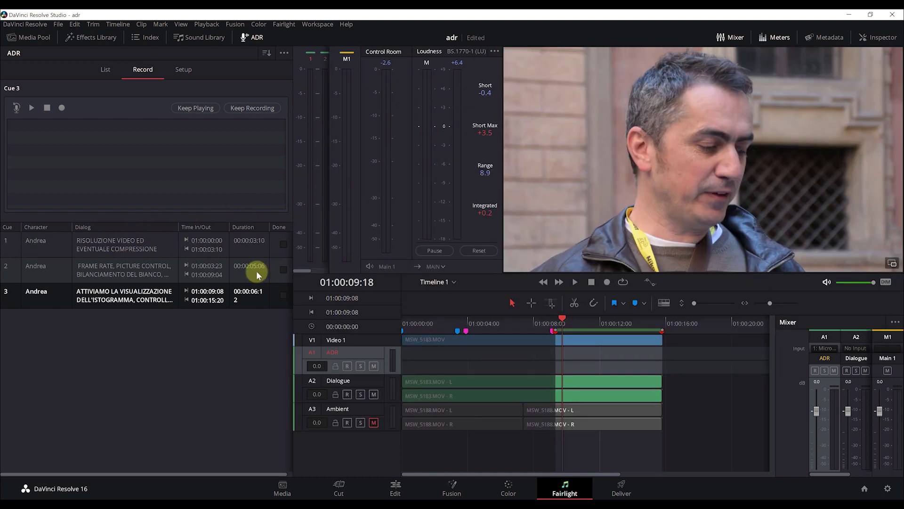
Step: Load Cue 1 for recording, preview the timeline, and return the playhead to 01:00:00:00
{"action": "left_click", "coordinate": [124, 246]}
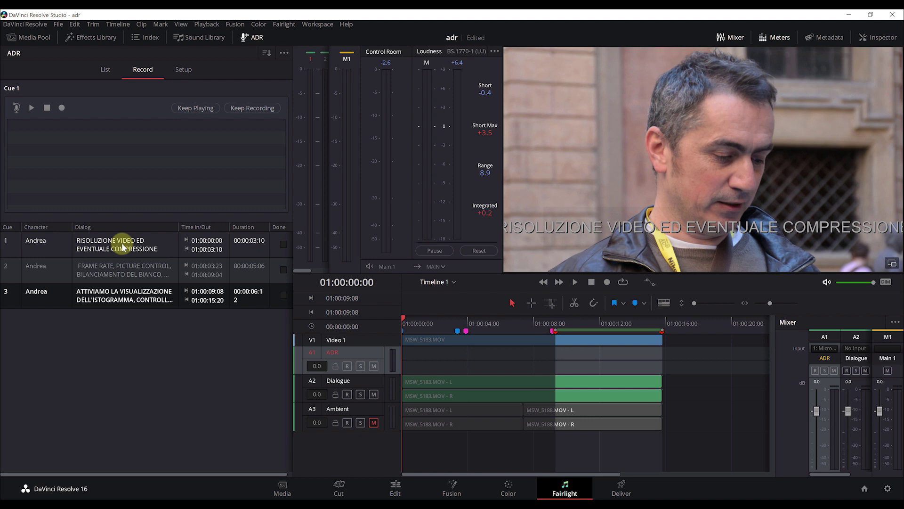
{"action": "key", "text": "space"}
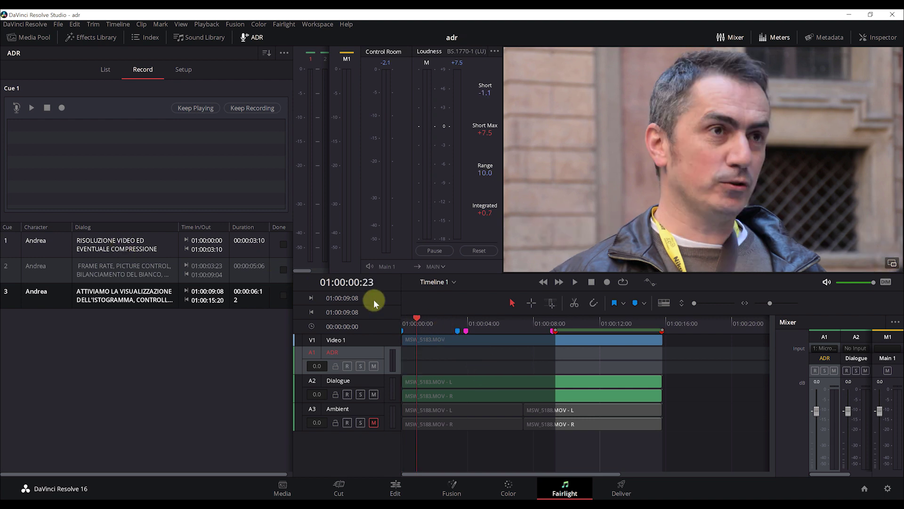
{"action": "left_click", "coordinate": [17, 109]}
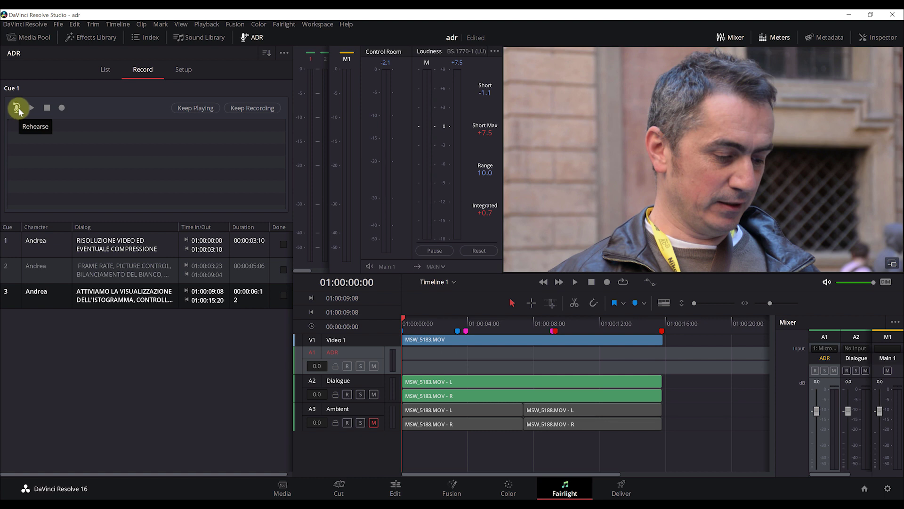
Step: Rehearse Cue 1 against the picture four times in a row
{"action": "left_click", "coordinate": [17, 108]}
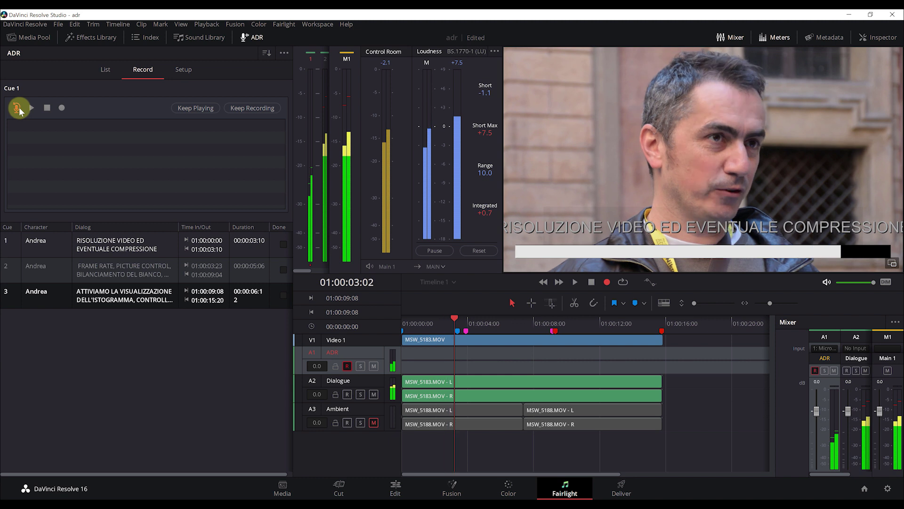
{"action": "left_click", "coordinate": [18, 108]}
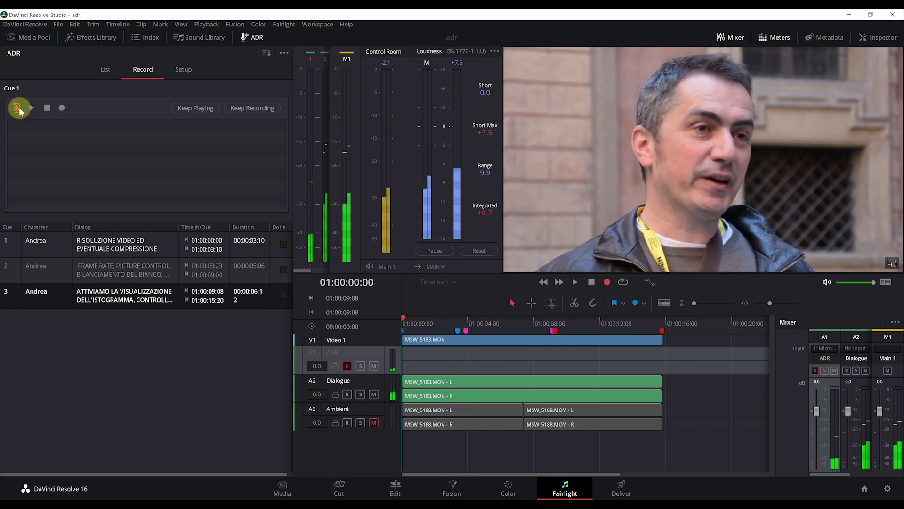
{"action": "left_click", "coordinate": [18, 108]}
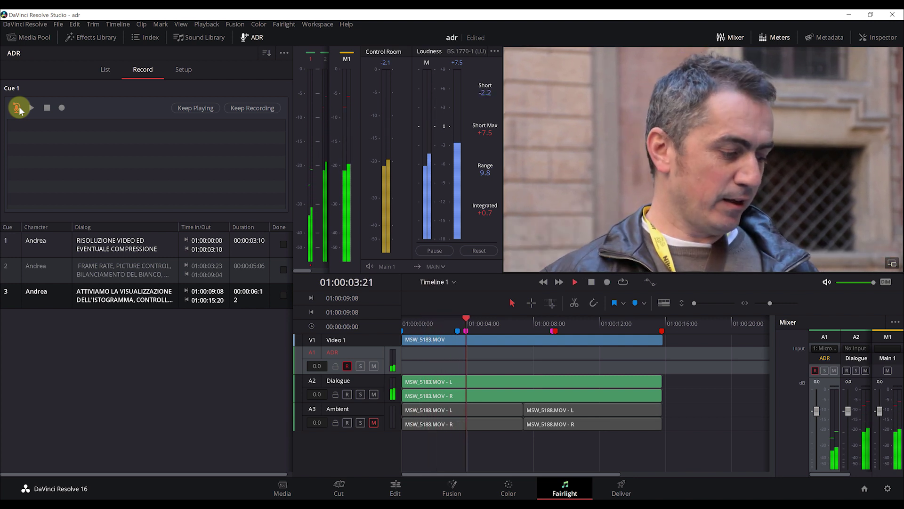
{"action": "left_click", "coordinate": [17, 111]}
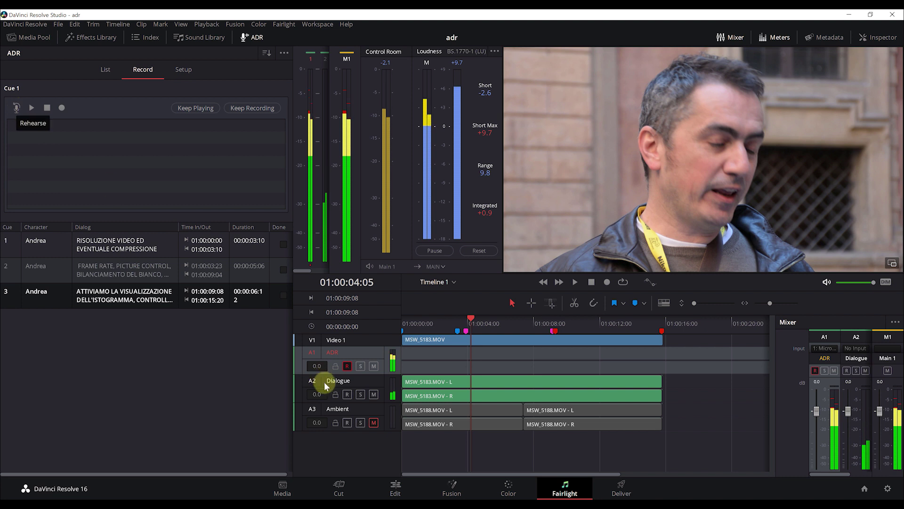
Step: Bring the playhead to the timeline start, rehearse Cue 1 once more, and return it
{"action": "left_click", "coordinate": [409, 325]}
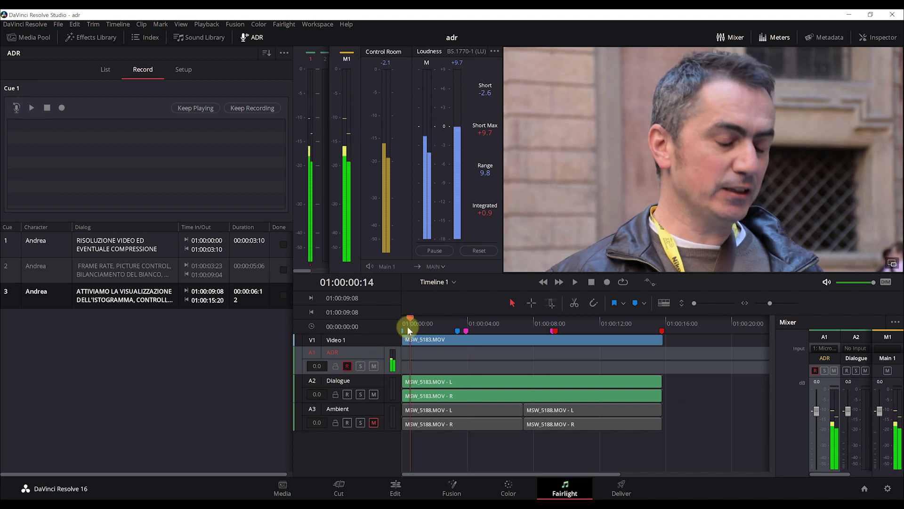
{"action": "left_click_drag", "start_coordinate": [407, 325], "coordinate": [394, 323]}
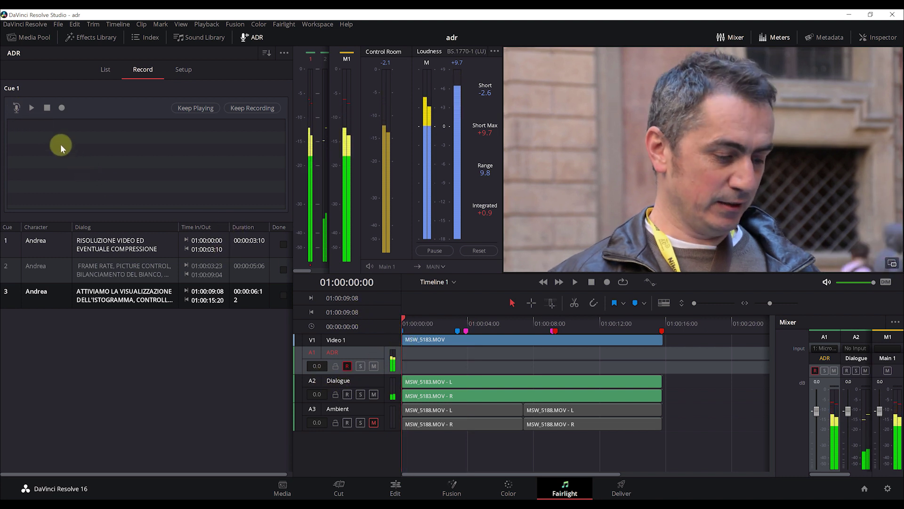
{"action": "left_click", "coordinate": [17, 111]}
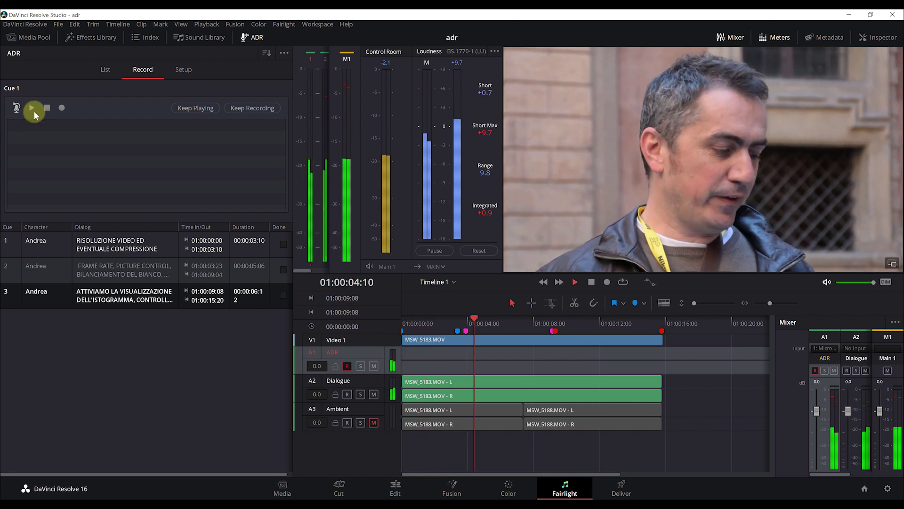
{"action": "left_click_drag", "start_coordinate": [403, 325], "coordinate": [400, 318]}
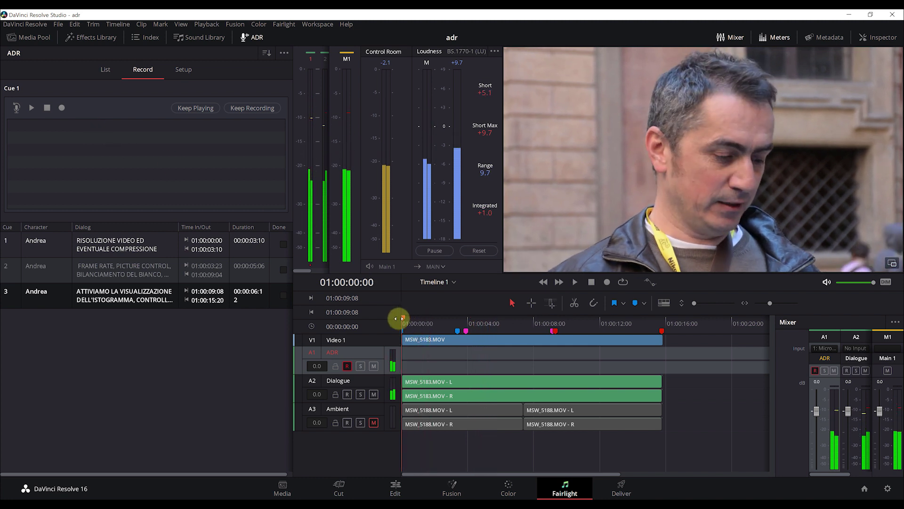
Step: Record Take 1 of Cue 1, then disarm A1 ADR and mute A2 Dialogue
{"action": "left_click", "coordinate": [61, 109]}
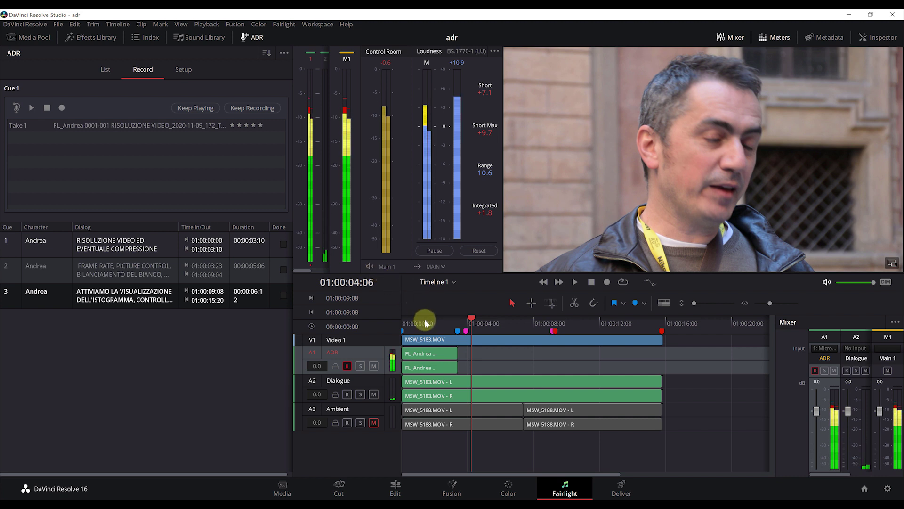
{"action": "left_click", "coordinate": [347, 367]}
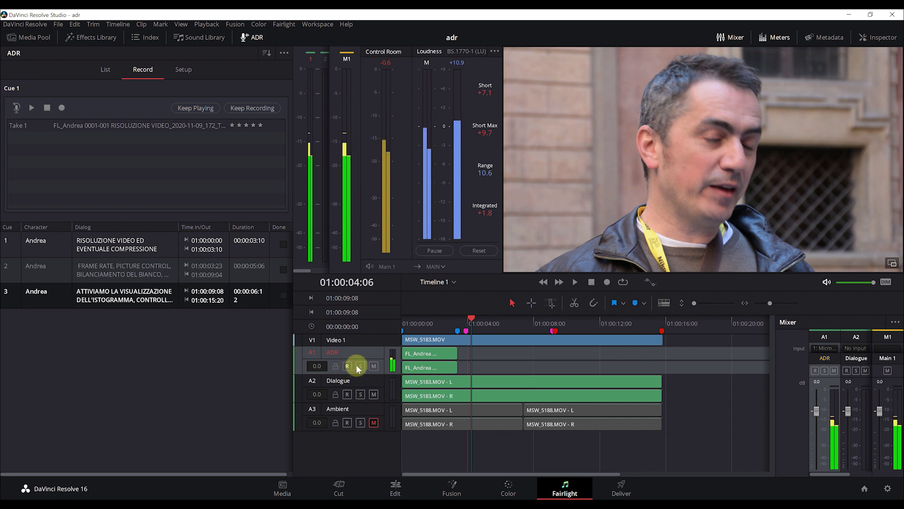
{"action": "left_click_drag", "start_coordinate": [420, 323], "coordinate": [390, 322]}
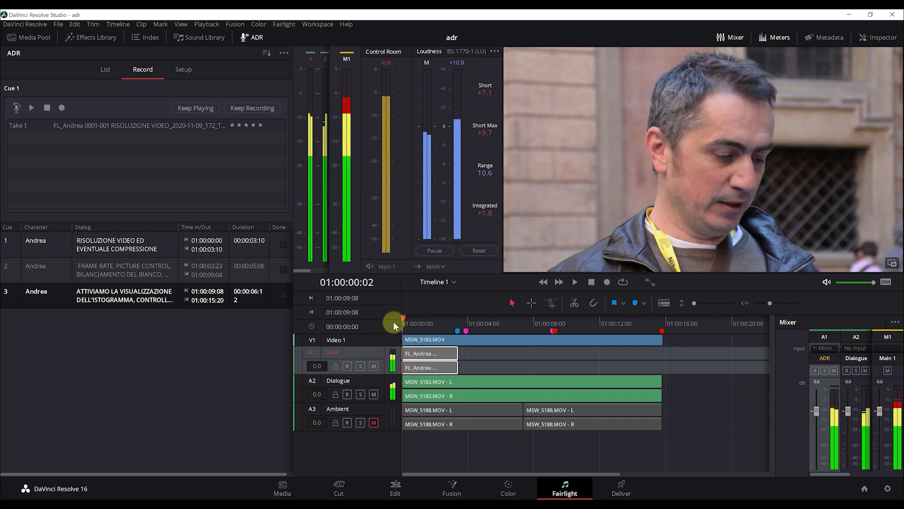
{"action": "left_click", "coordinate": [374, 395]}
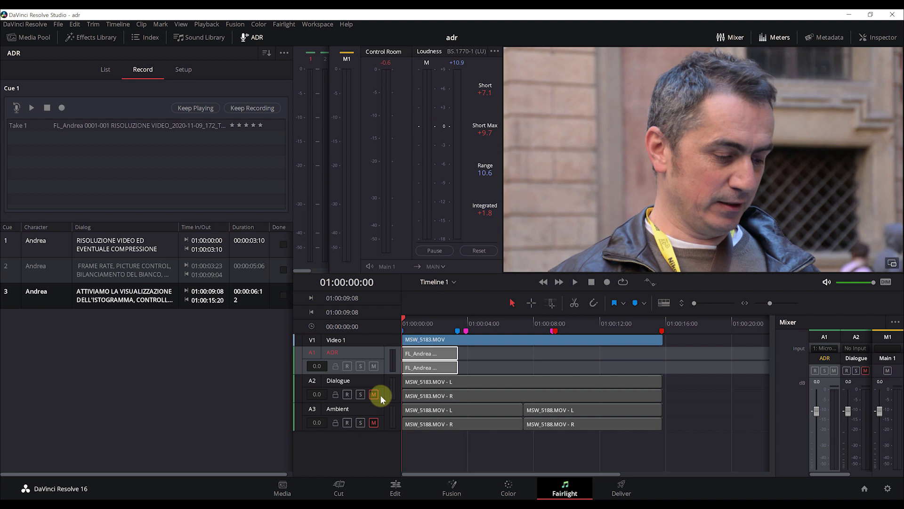
Step: Play back Take 1 of Cue 1 and select the recorded ADR clips
{"action": "left_click", "coordinate": [37, 108]}
{"action": "left_click", "coordinate": [32, 109]}
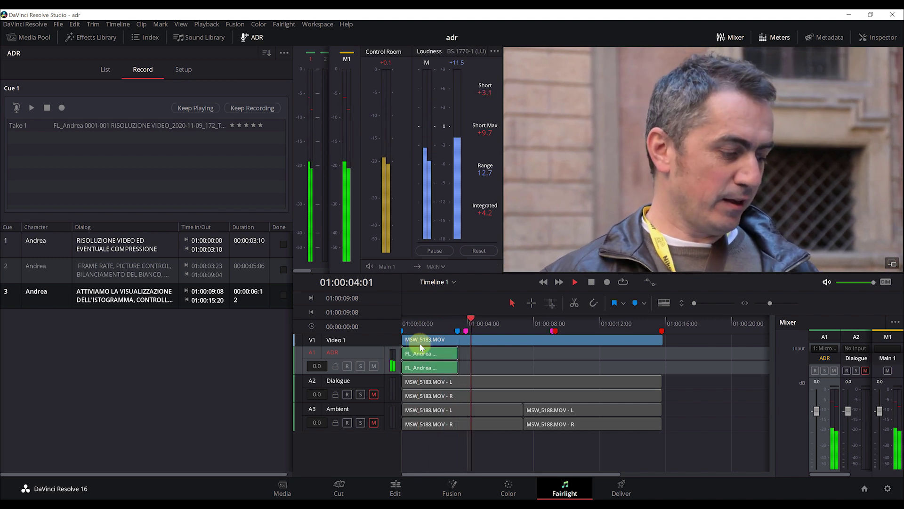
{"action": "left_click", "coordinate": [424, 353]}
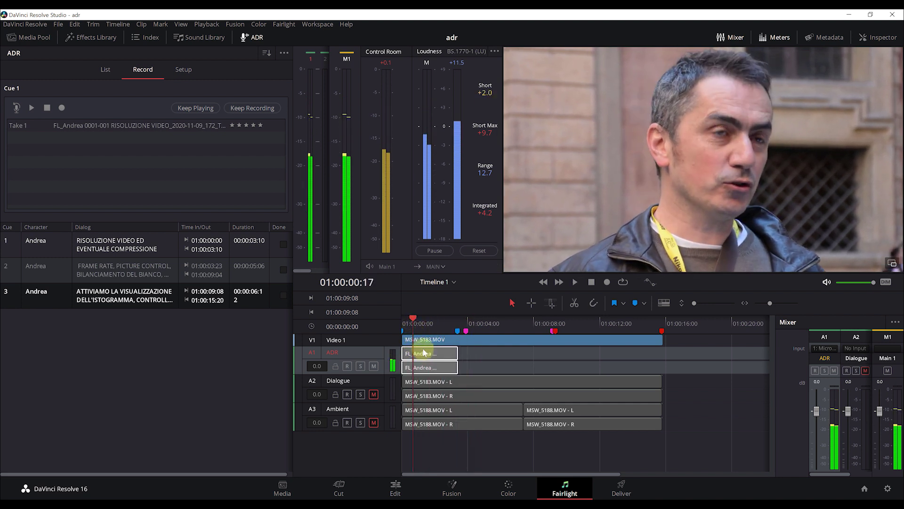
Step: Unmute A3 Ambient and play Take 1 from the start with the ambience underneath
{"action": "left_click", "coordinate": [377, 422]}
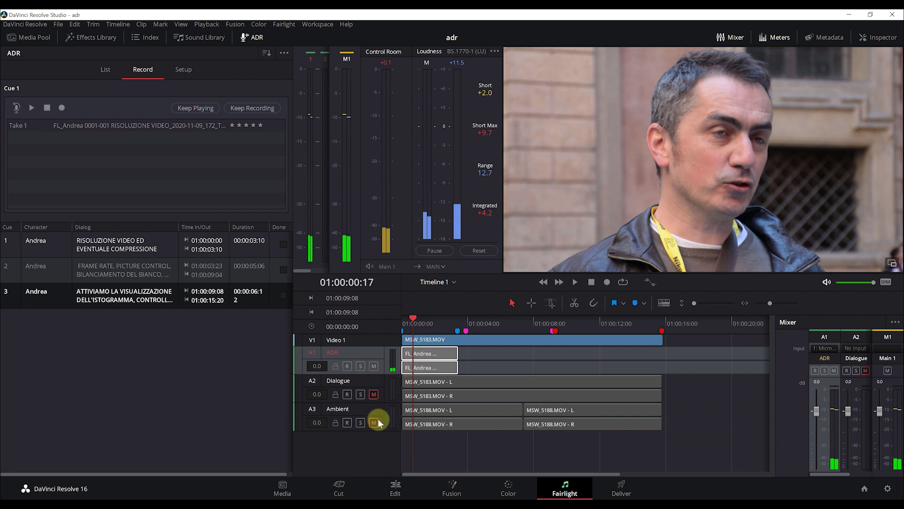
{"action": "left_click", "coordinate": [375, 422]}
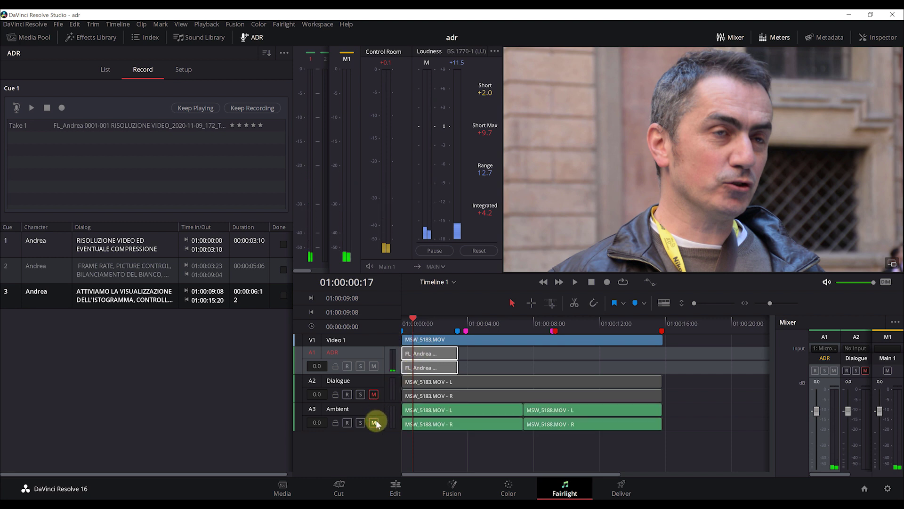
{"action": "left_click", "coordinate": [413, 316]}
{"action": "left_click_drag", "start_coordinate": [393, 317], "coordinate": [370, 316]}
{"action": "left_click", "coordinate": [614, 416]}
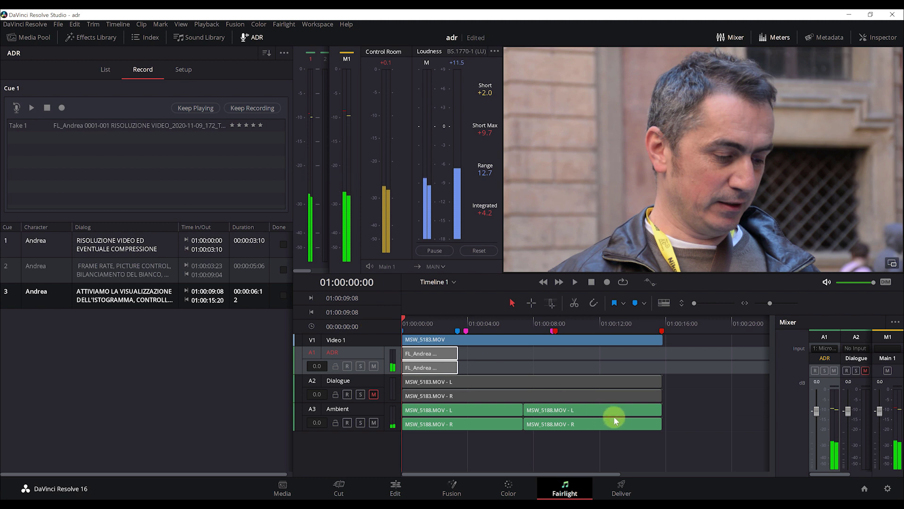
{"action": "key", "text": "space"}
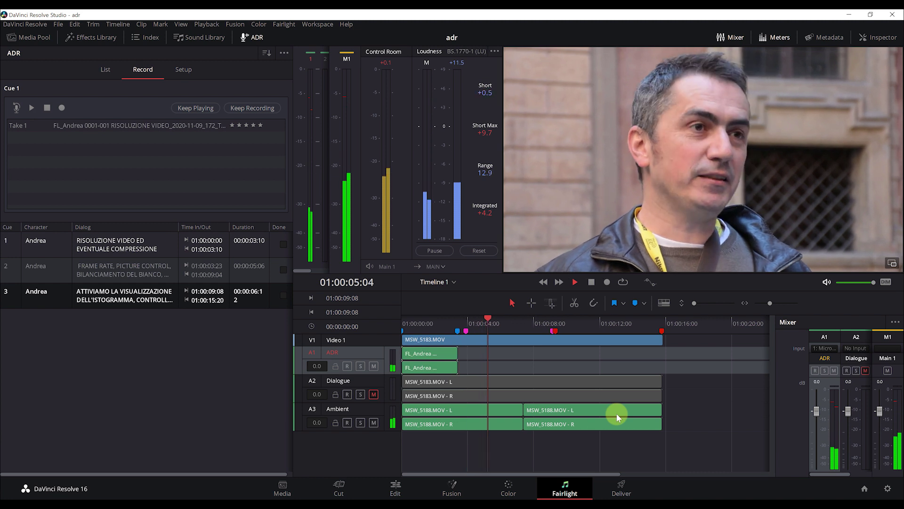
{"action": "left_click", "coordinate": [406, 360]}
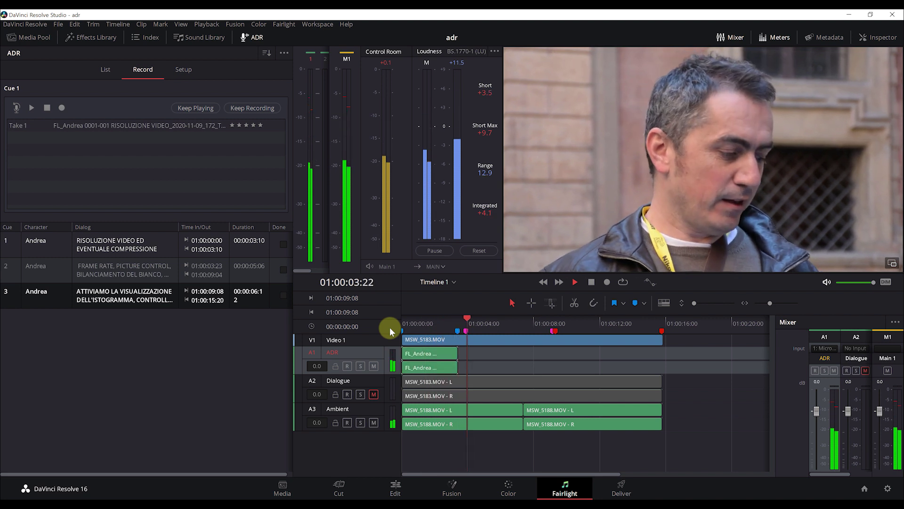
Step: Mute A1 ADR, unmute A2 Dialogue, and play the original dialogue for comparison
{"action": "left_click", "coordinate": [373, 366]}
{"action": "left_click", "coordinate": [373, 394]}
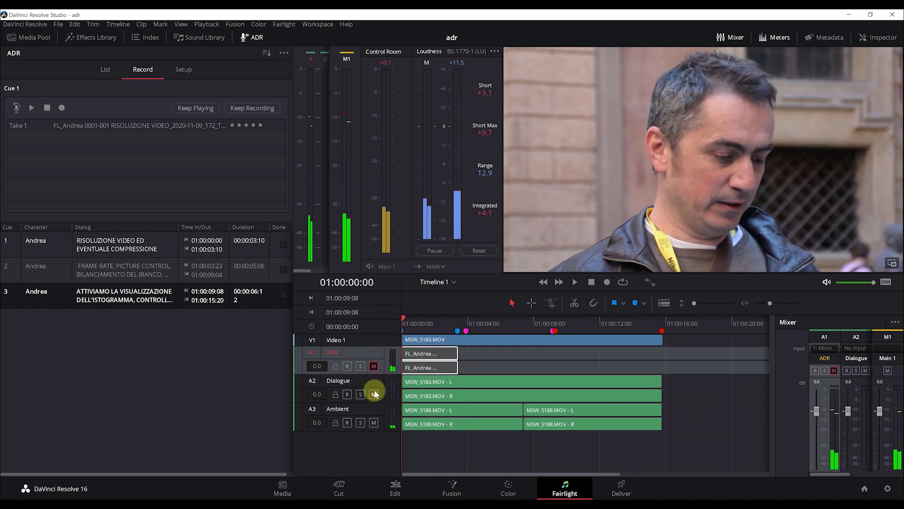
{"action": "key", "text": "space"}
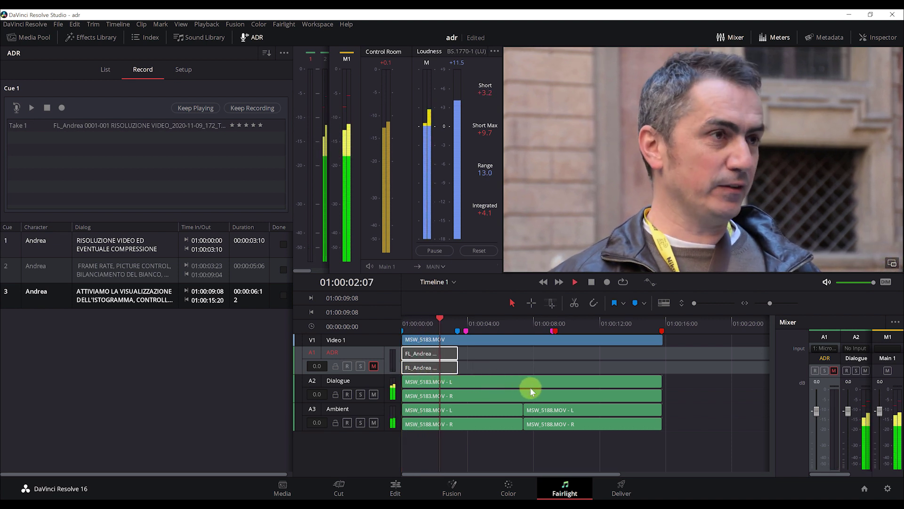
{"action": "key", "text": "space"}
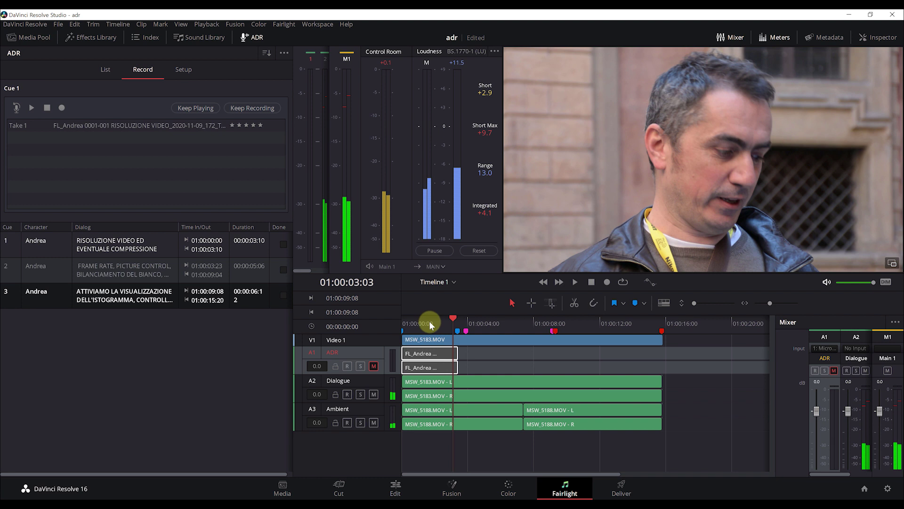
{"action": "left_click", "coordinate": [408, 322]}
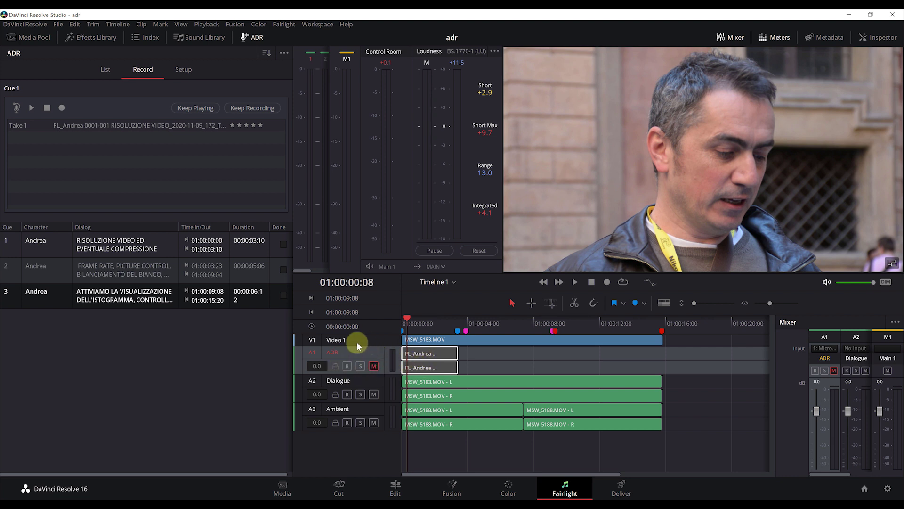
{"action": "key", "text": "space"}
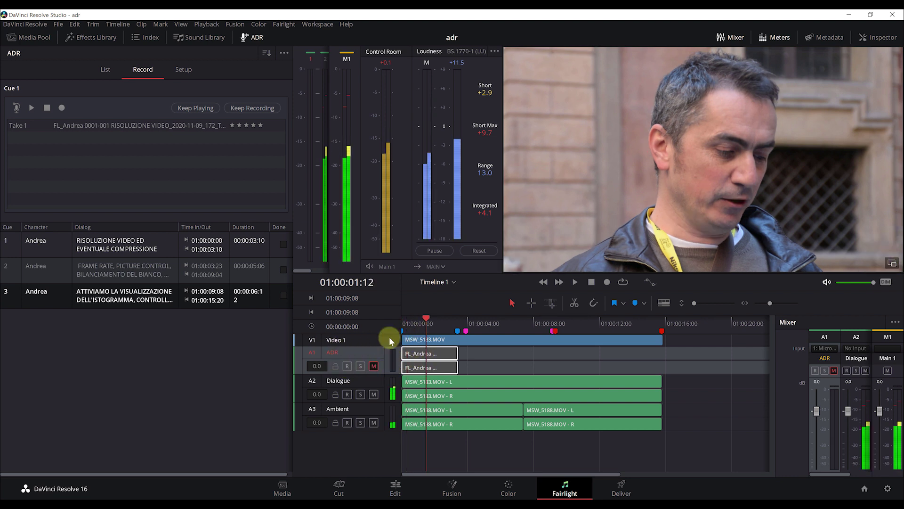